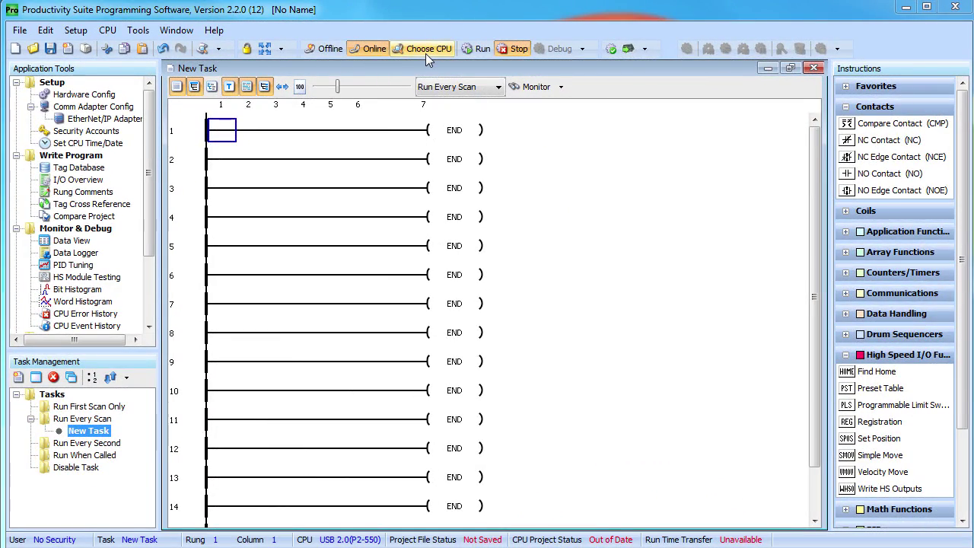
# Open the P2-HSO module's setup from Hardware Config's local base
pyautogui.doubleClick(90, 95)
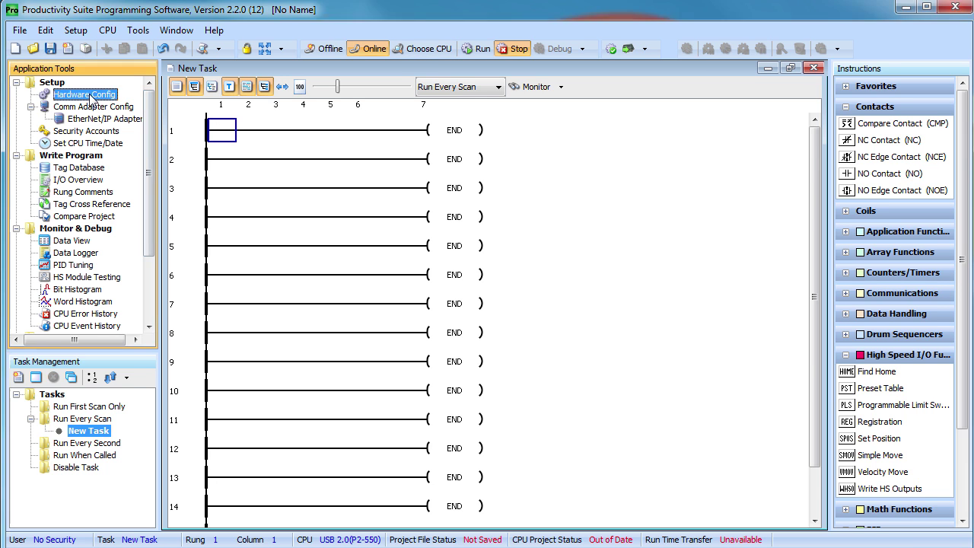
pyautogui.doubleClick(315, 231)
pyautogui.doubleClick(417, 292)
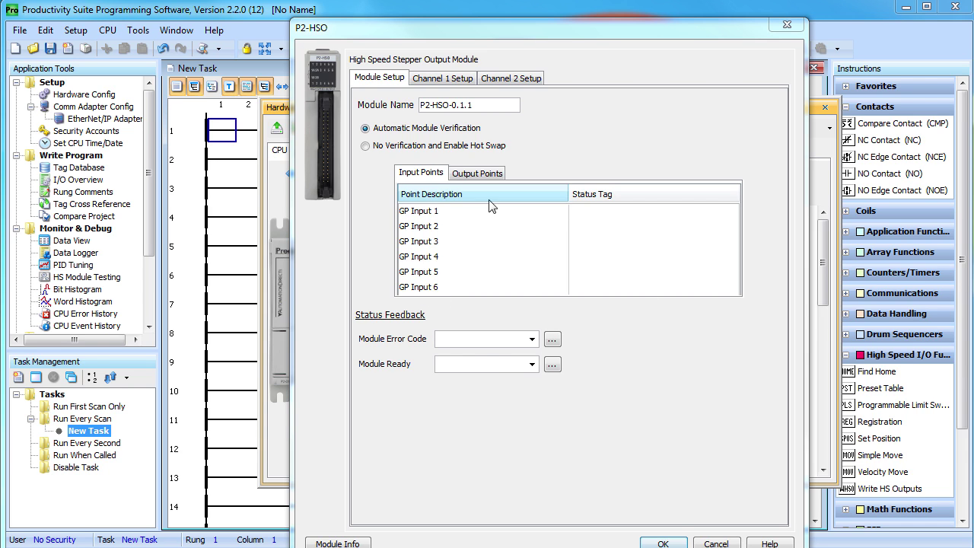
# Enter HSO Error and HSO Ready as status feedback tags and define them
pyautogui.click(492, 338)
pyautogui.write('HSO Error')
pyautogui.press('Tab')
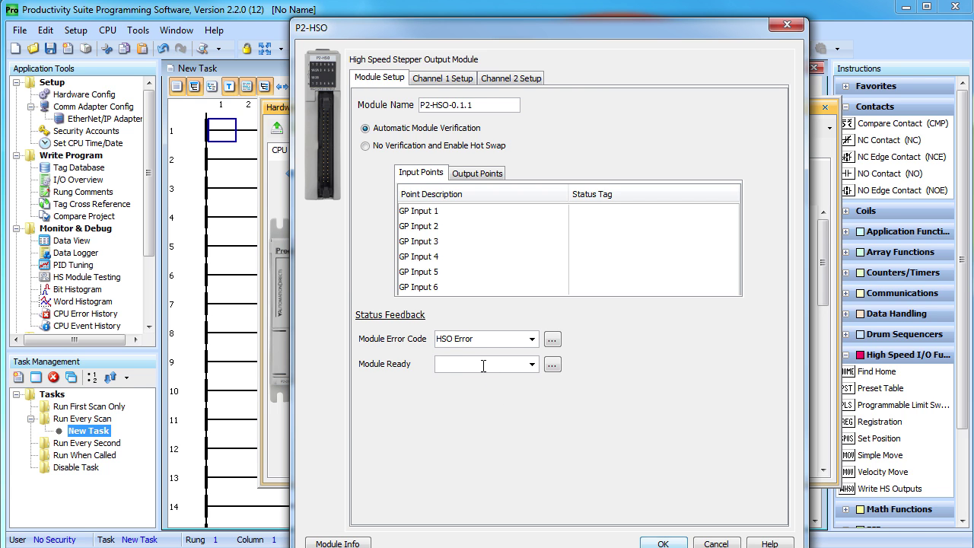
pyautogui.write('HSO Ready')
pyautogui.press('Tab')
pyautogui.click(455, 81)
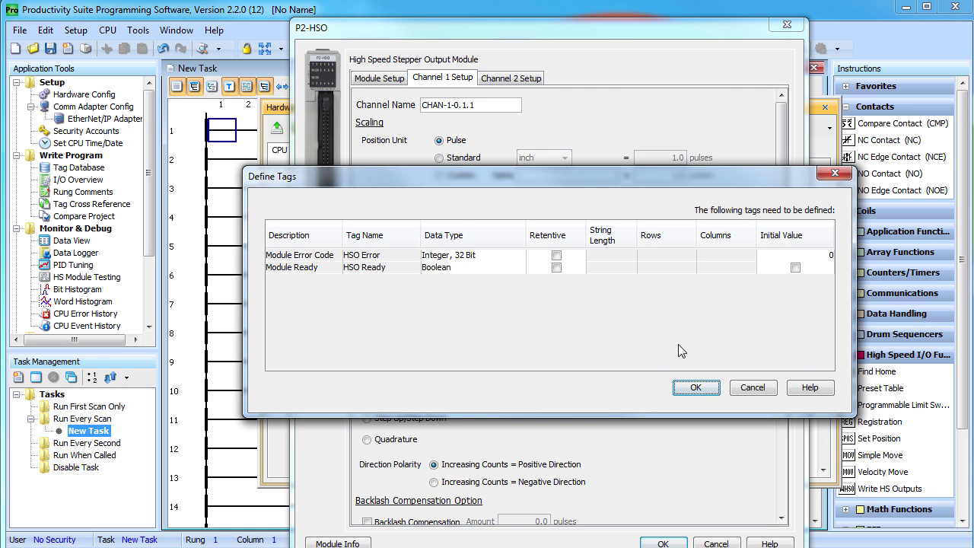
pyautogui.click(693, 385)
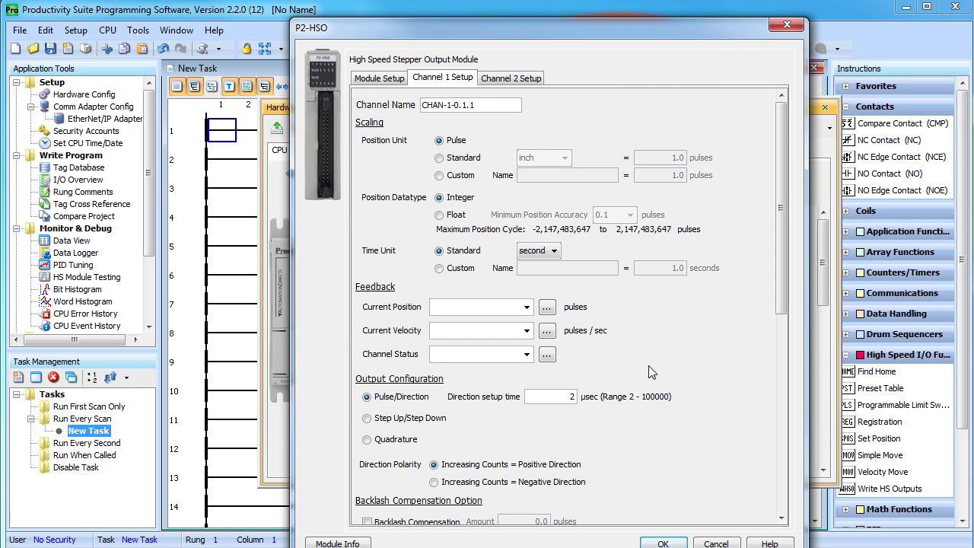
# Rename channel 2 to 'Velocity Demo'
pyautogui.click(524, 84)
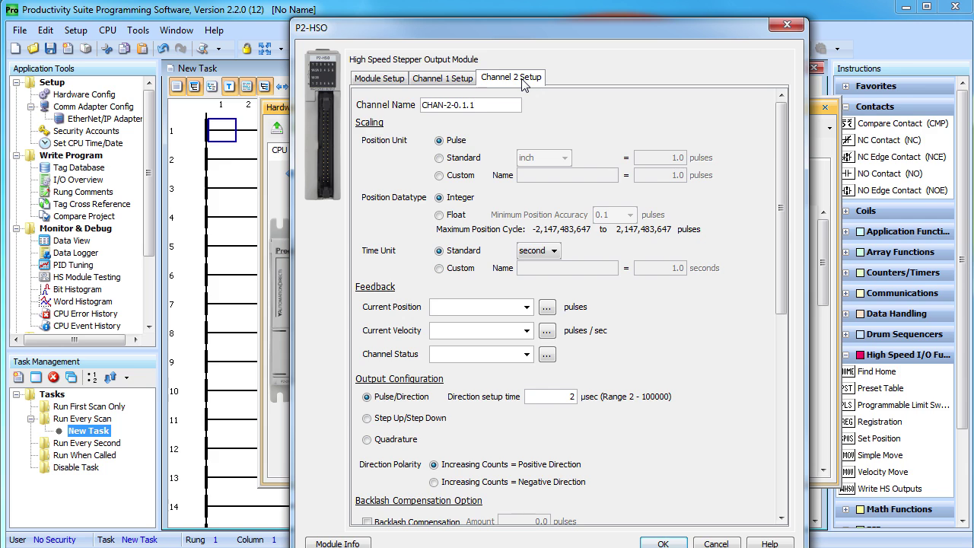
pyautogui.click(476, 104)
pyautogui.hotkey('ctrl', 'a')
pyautogui.write('V')
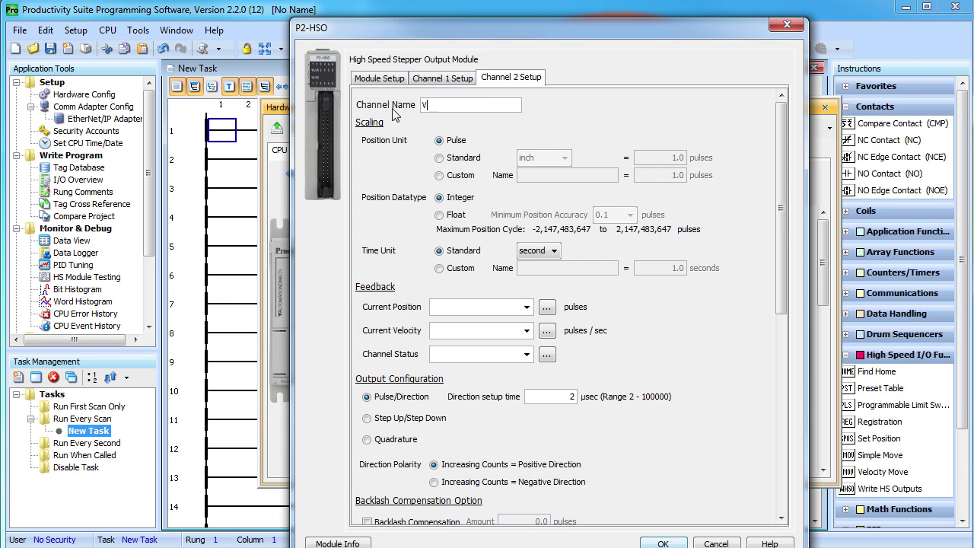
pyautogui.write('elocity Demo')
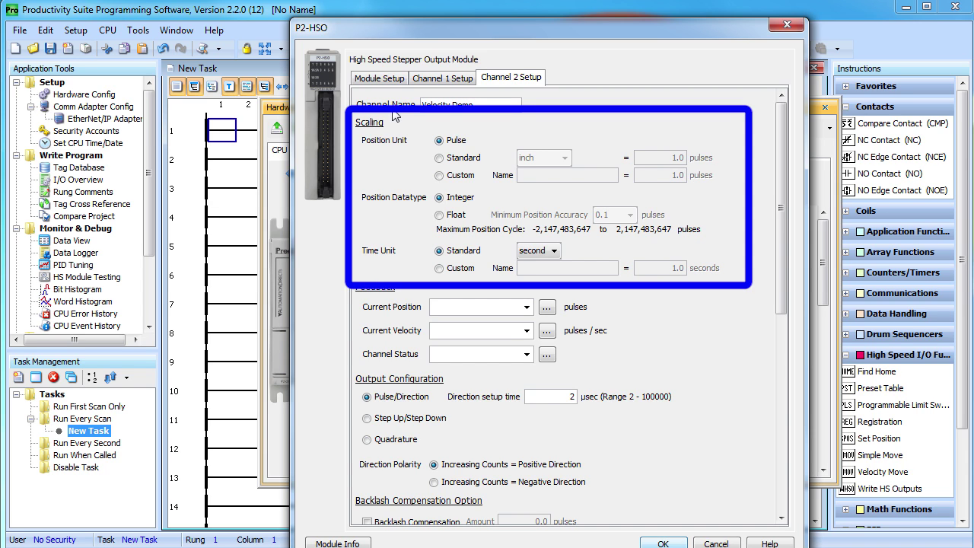
# Scale channel 2 in standard revolution units at 400 pulses per revolution
pyautogui.click(440, 158)
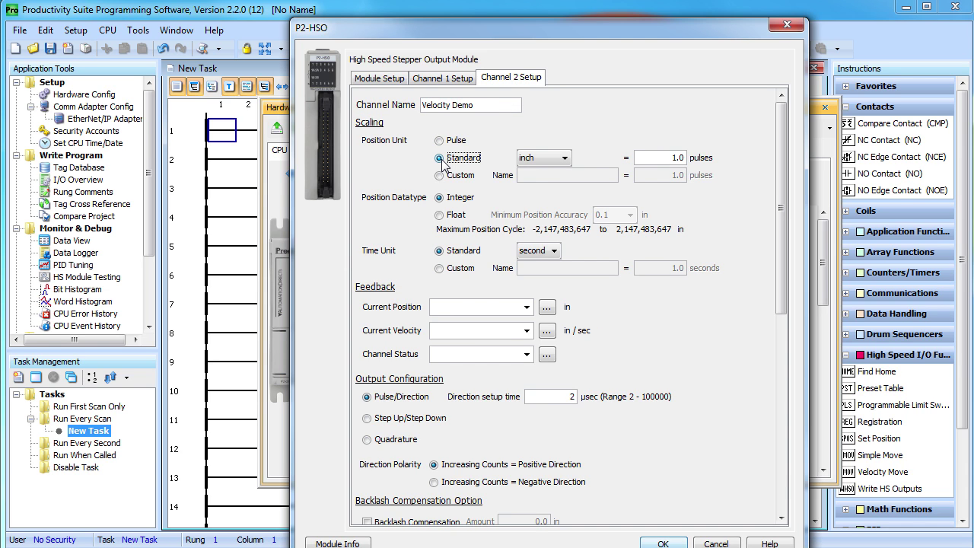
pyautogui.click(564, 158)
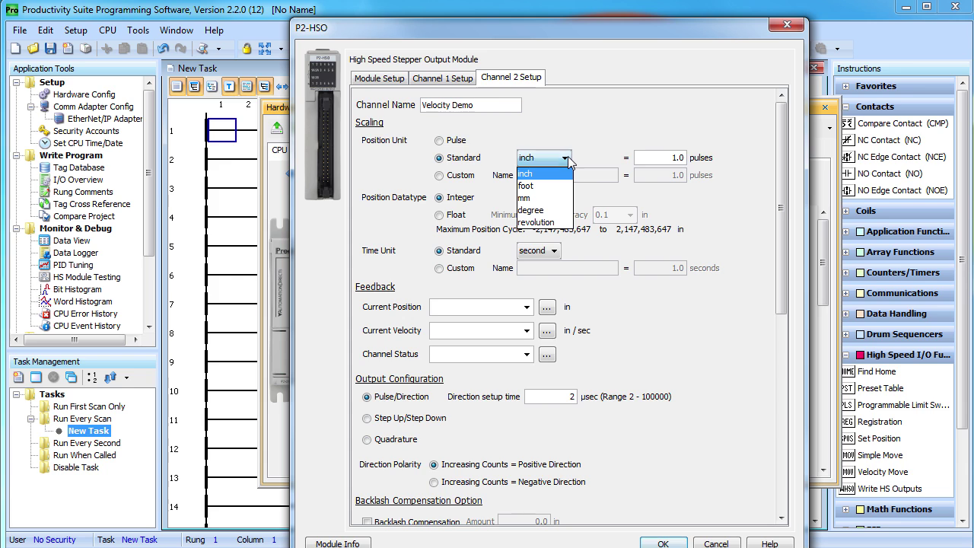
pyautogui.click(544, 222)
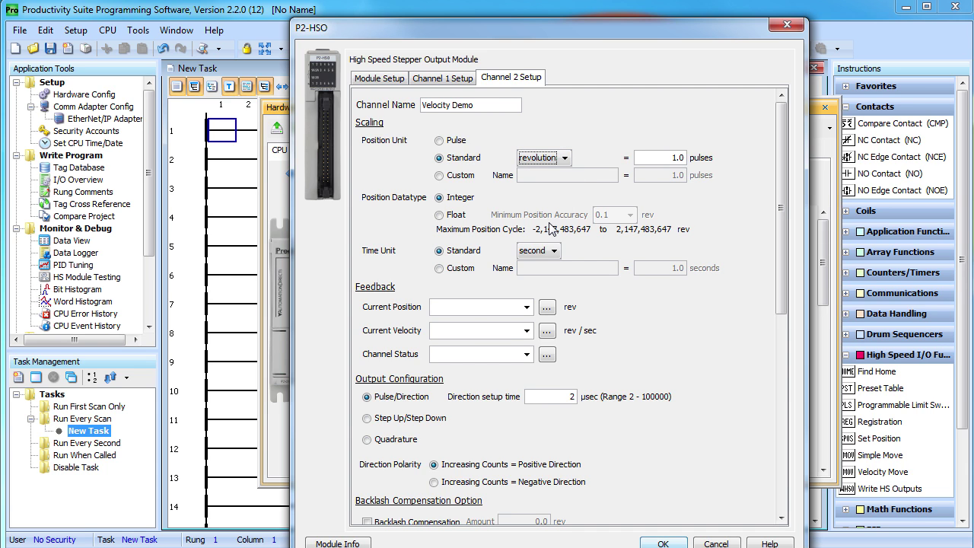
pyautogui.click(670, 158)
pyautogui.doubleClick(670, 158)
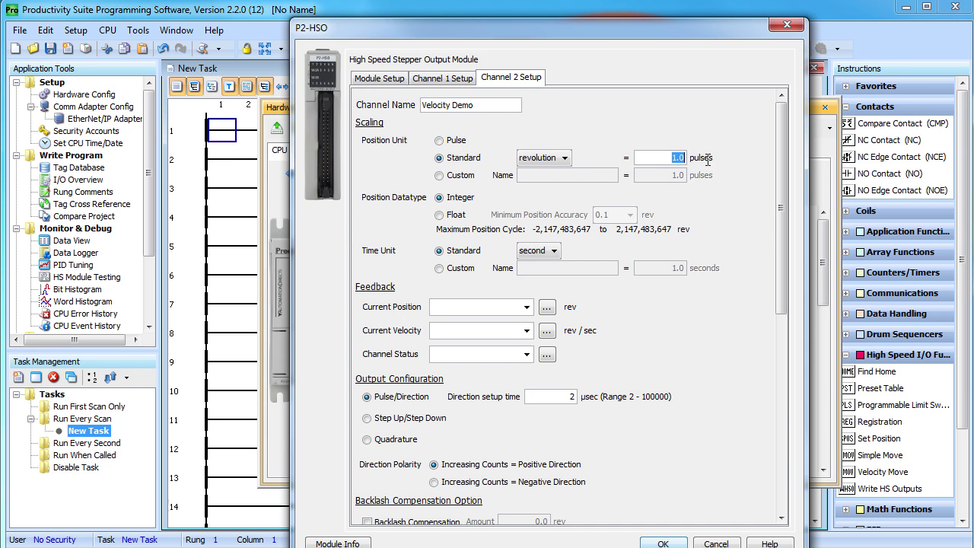
pyautogui.press('BackSpace')
pyautogui.write('400')
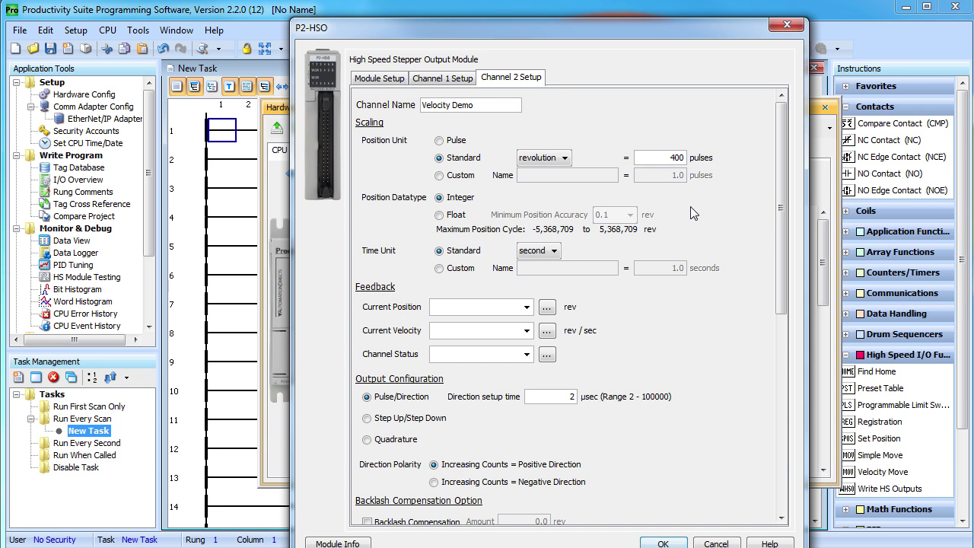
# Keep seconds as the time unit and store positions as floats
pyautogui.click(559, 258)
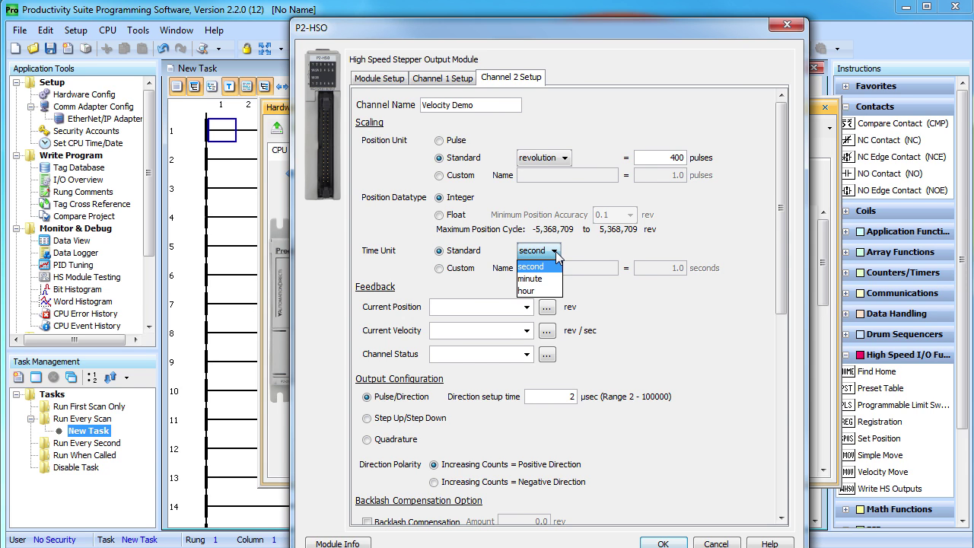
pyautogui.click(557, 258)
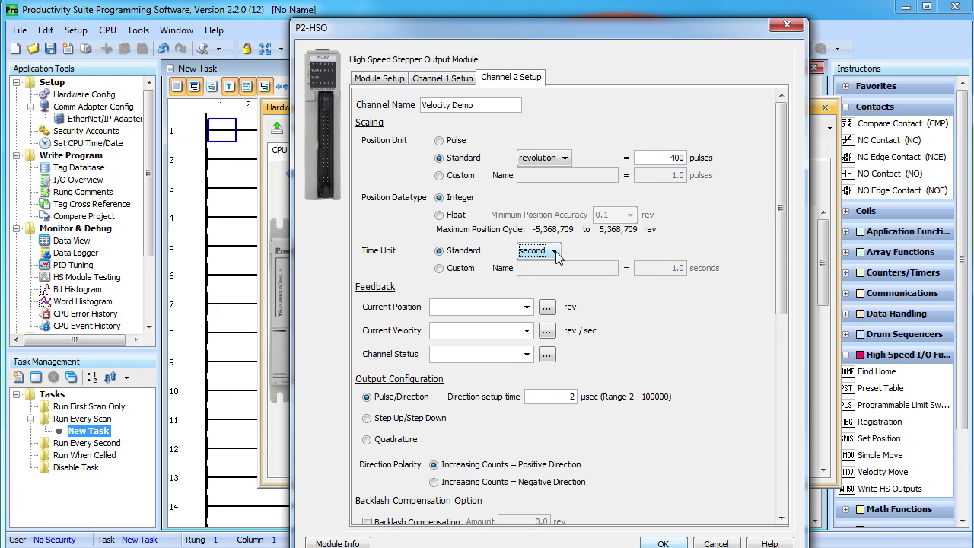
pyautogui.click(439, 216)
# Set 0.01 rev position accuracy and feedback tags Shaft_Position, Shaft_Velocity and Status
pyautogui.click(623, 218)
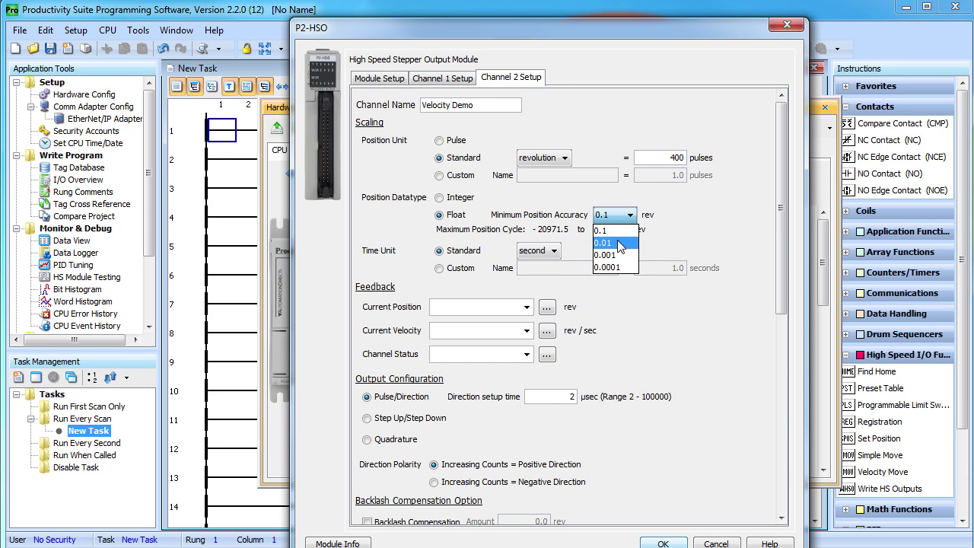
pyautogui.click(620, 242)
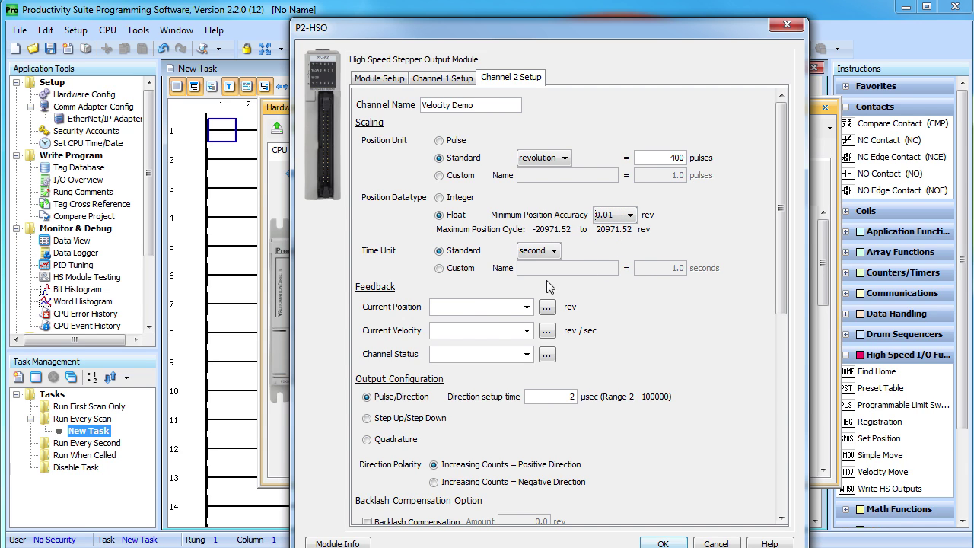
pyautogui.write('S')
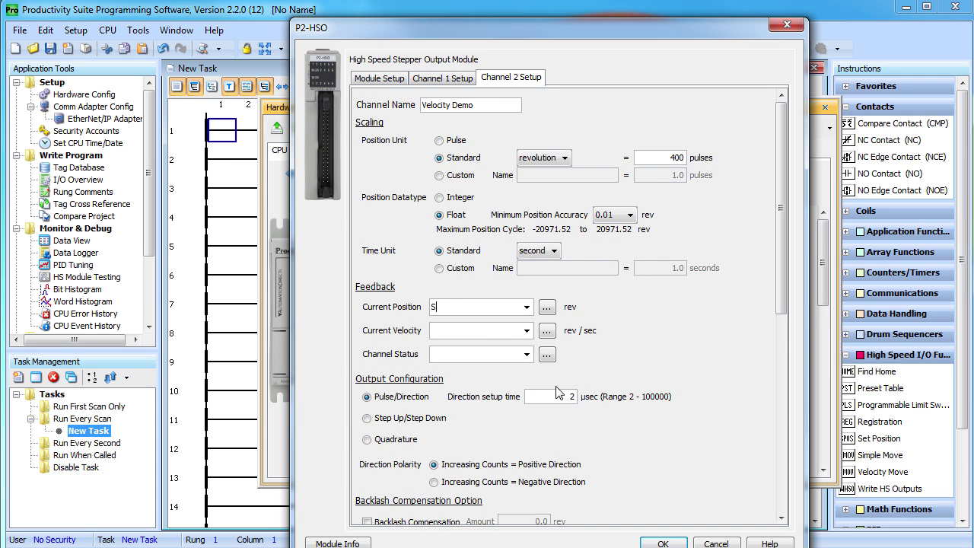
pyautogui.write('haft_Positi')
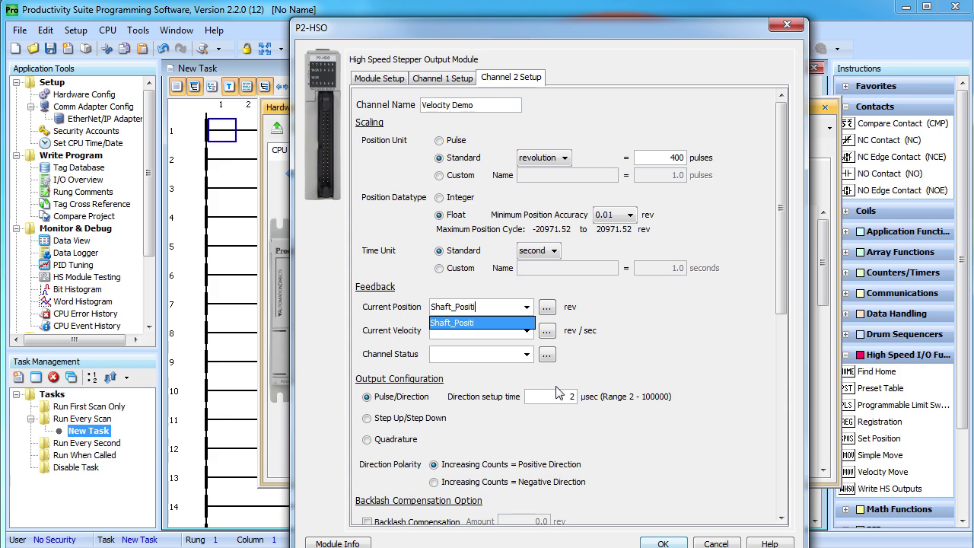
pyautogui.write('on')
pyautogui.press('Return')
pyautogui.write('Shaf')
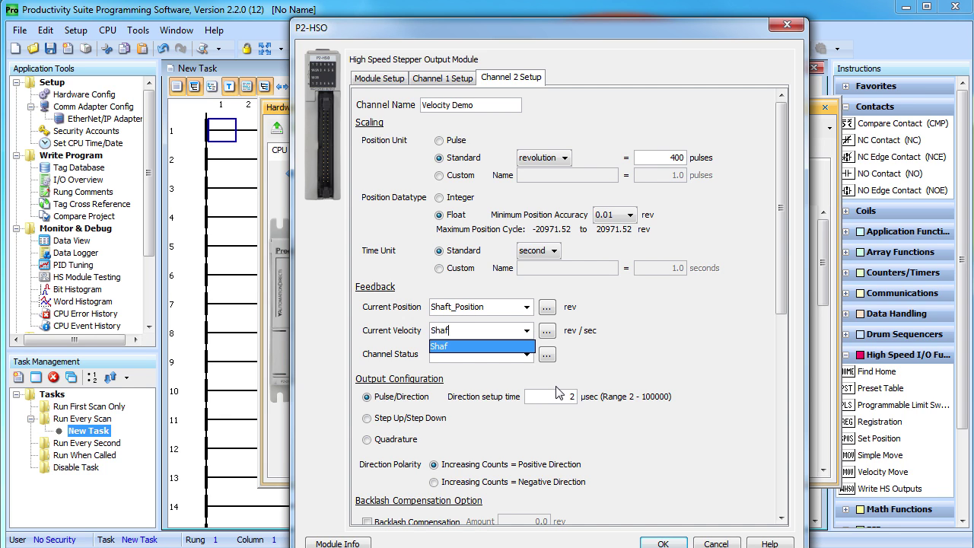
pyautogui.write('t_Velocit')
pyautogui.write('y')
pyautogui.press('Return')
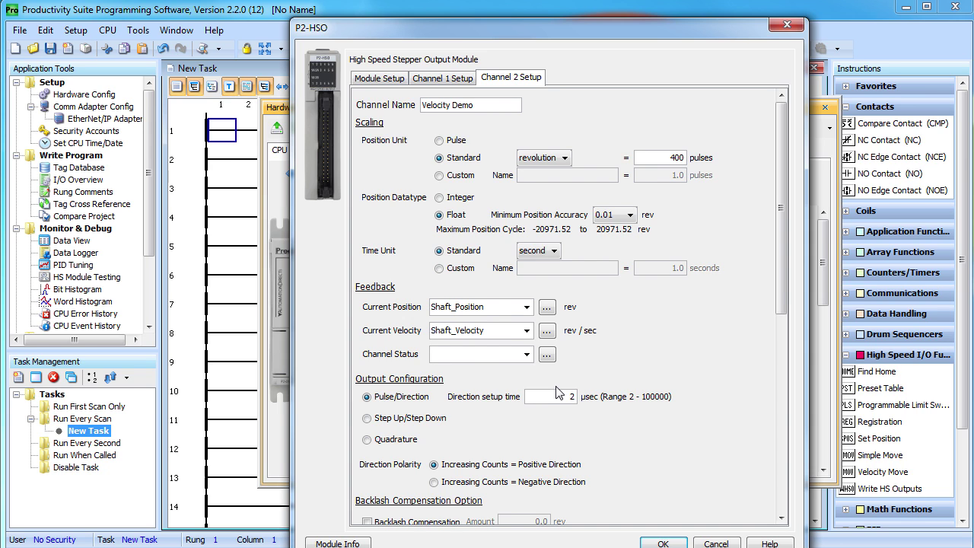
pyautogui.write('Status')
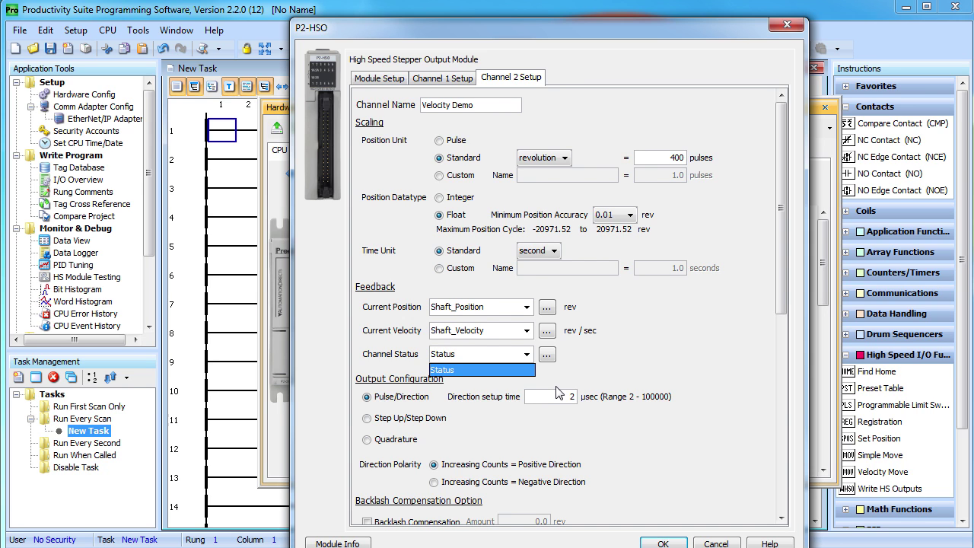
pyautogui.press('Return')
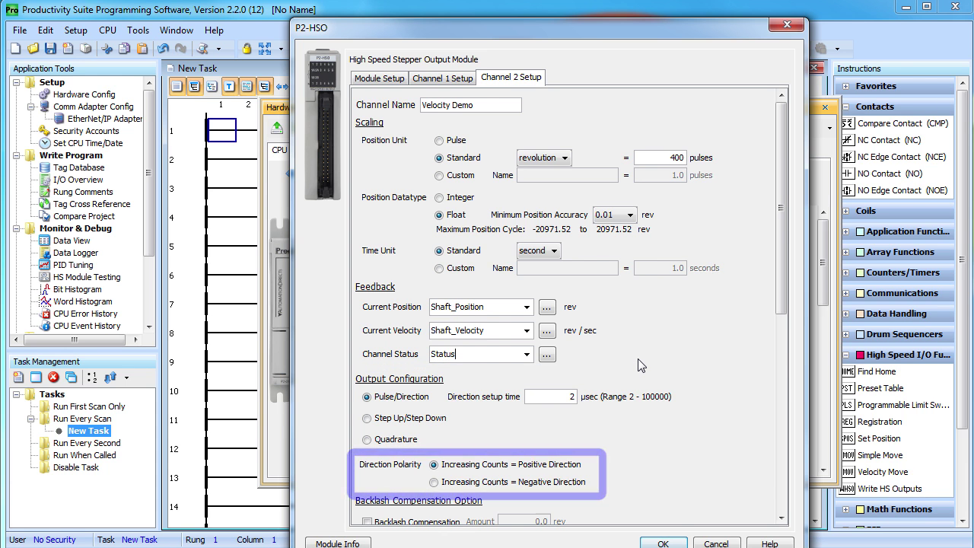
# Set maximum velocity 20 and acceleration and deceleration rates 100, then confirm
pyautogui.scroll(-2, 724, 465)
pyautogui.scroll(-4, 724, 466)
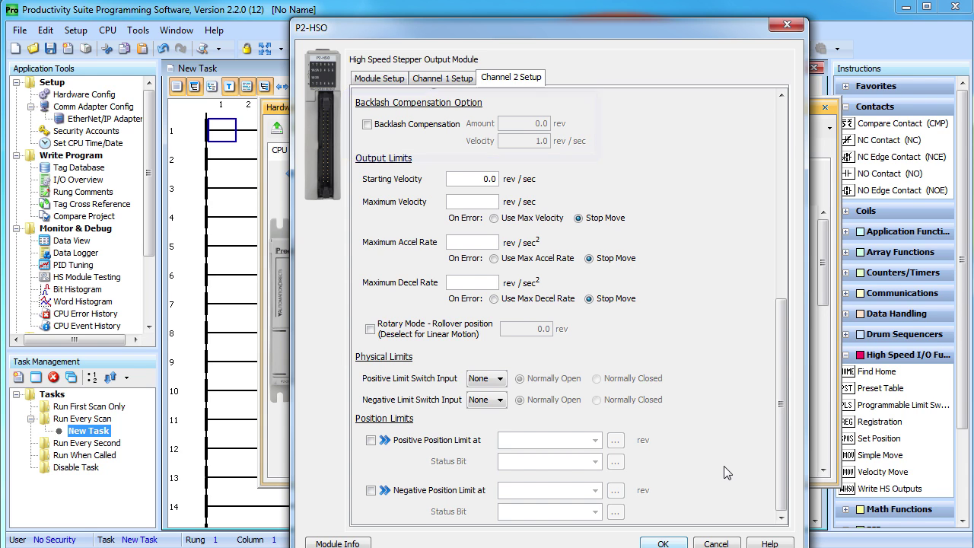
pyautogui.doubleClick(487, 179)
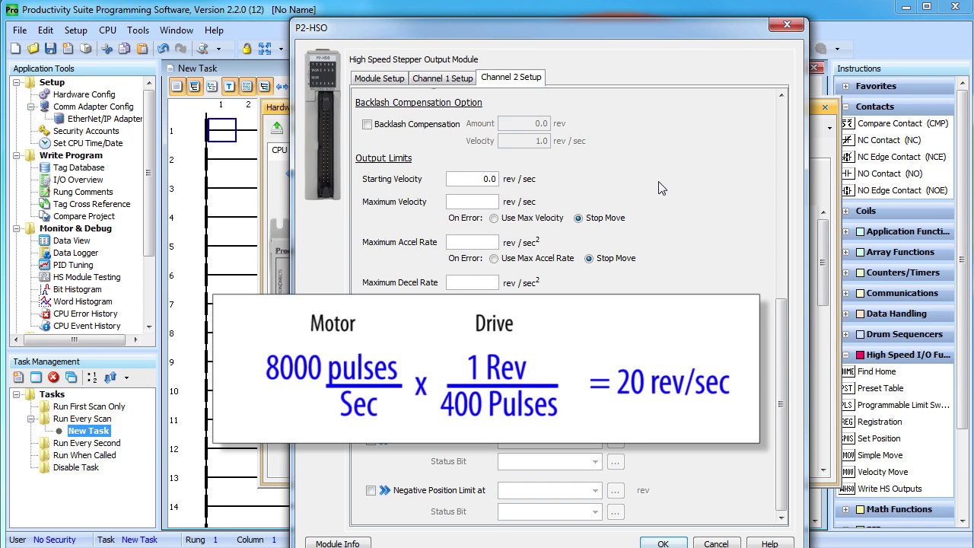
pyautogui.write('20')
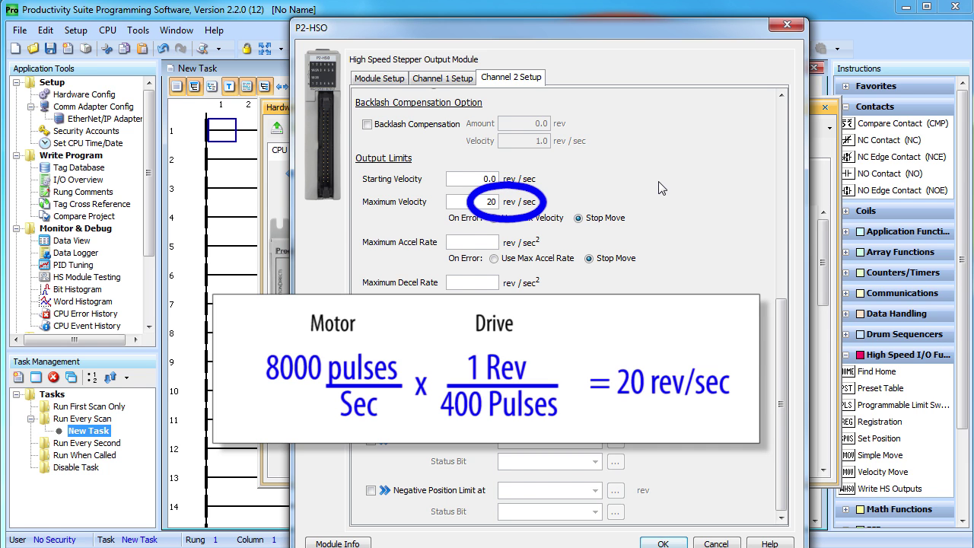
pyautogui.click(493, 242)
pyautogui.write('100')
pyautogui.click(488, 283)
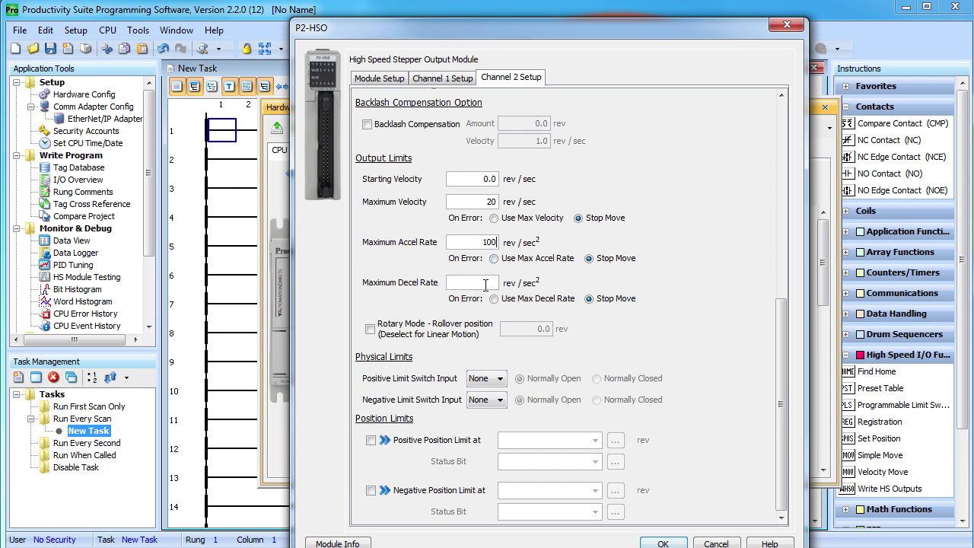
pyautogui.write('100')
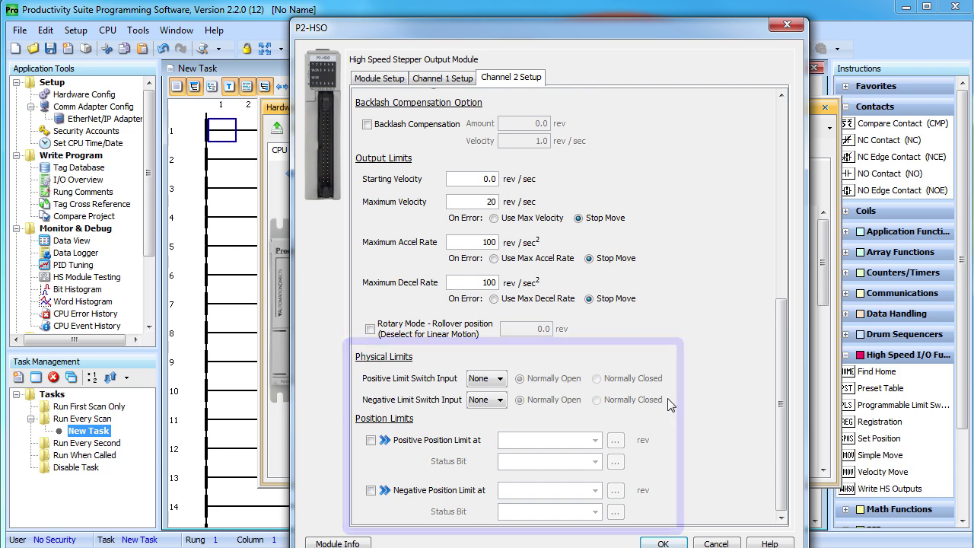
pyautogui.click(665, 543)
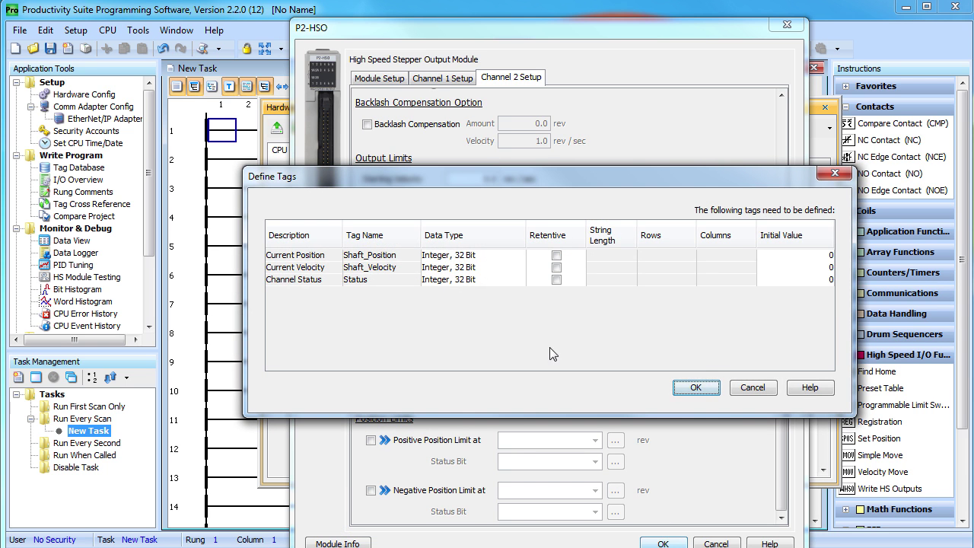
# Define Shaft_Position and Shaft_Velocity as 32-bit floats, then drop a Velocity Move onto rung 1
pyautogui.click(461, 256)
pyautogui.click(461, 354)
pyautogui.click(466, 267)
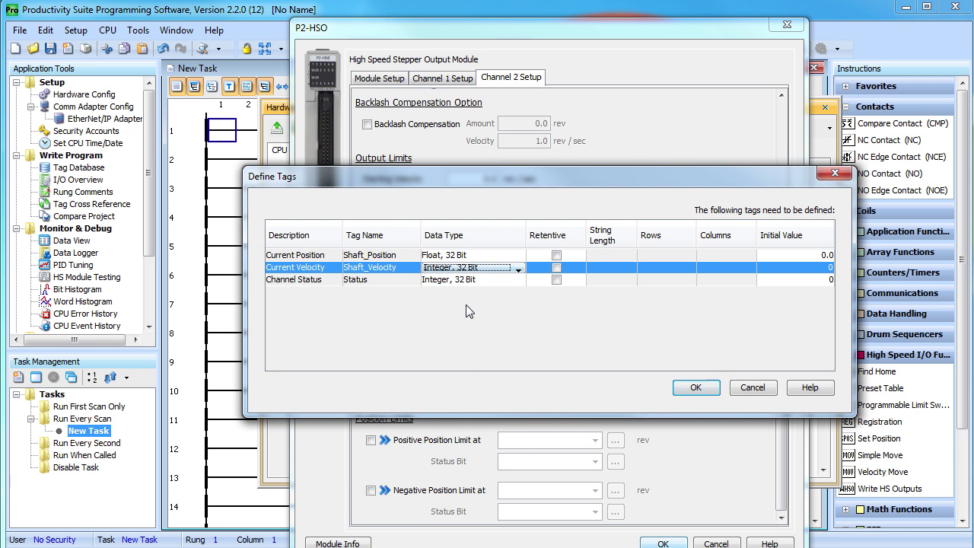
pyautogui.click(466, 268)
pyautogui.click(468, 365)
pyautogui.click(695, 387)
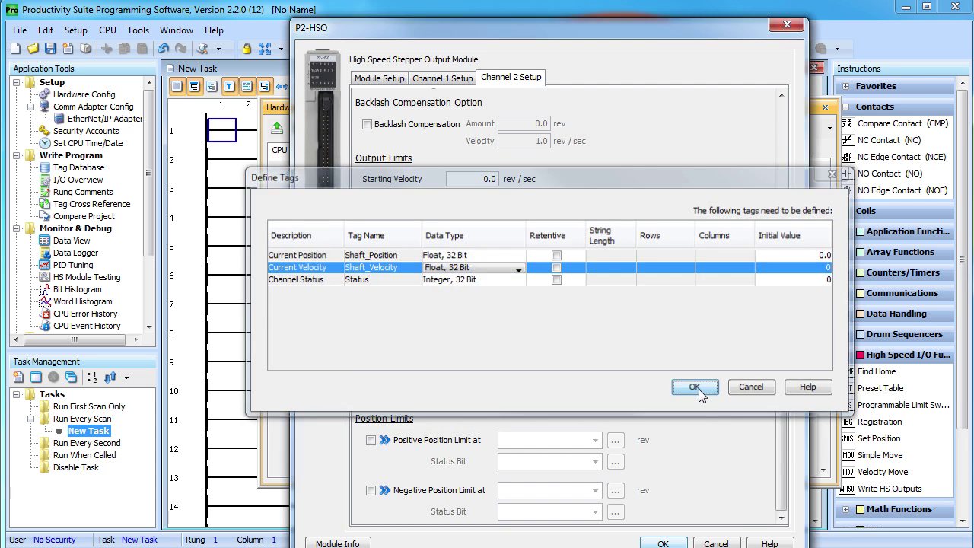
pyautogui.moveTo(860, 474); pyautogui.dragTo(449, 132)
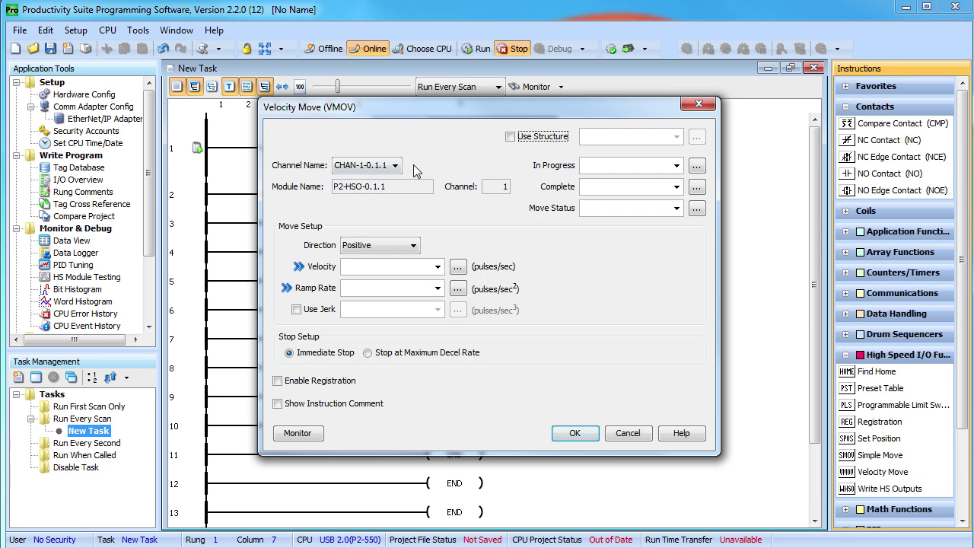
# Set the Velocity Move to channel Velocity Demo, structure 'Velocity', direction by velocity sign
pyautogui.click(396, 165)
pyautogui.click(357, 218)
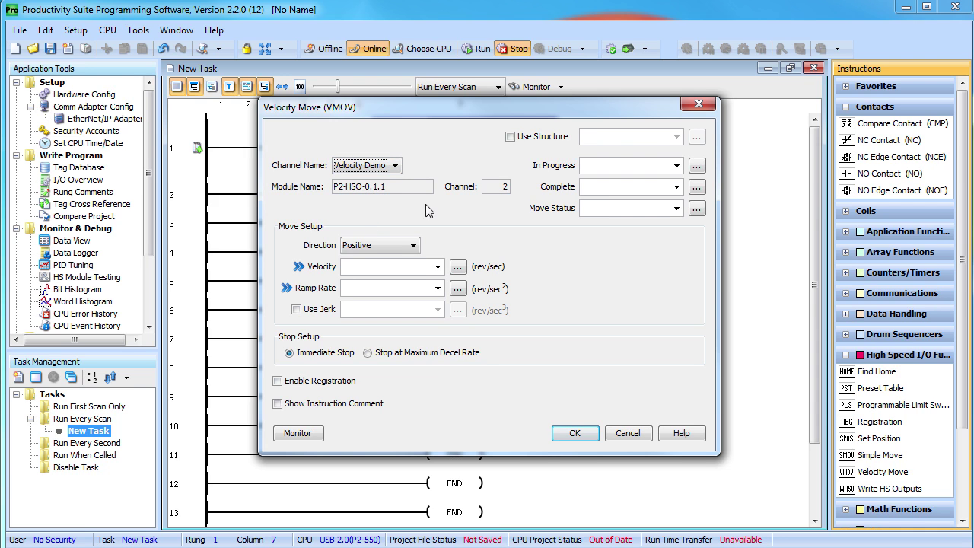
pyautogui.click(510, 137)
pyautogui.click(609, 140)
pyautogui.write('Velocity')
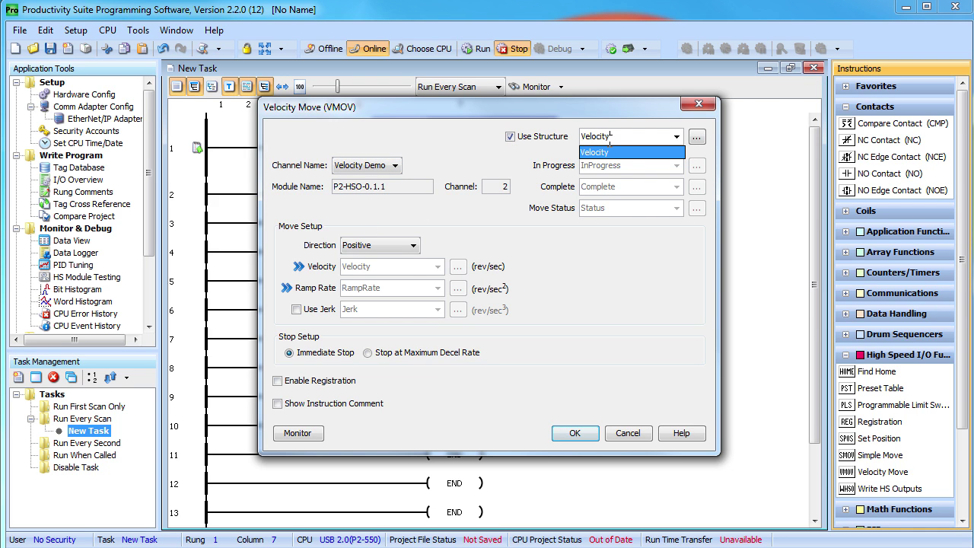
pyautogui.click(411, 248)
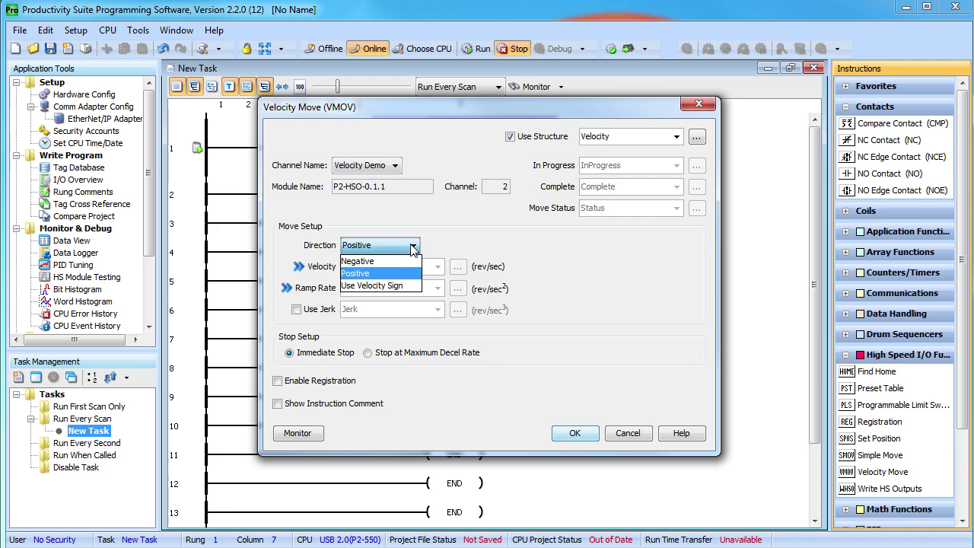
pyautogui.click(390, 289)
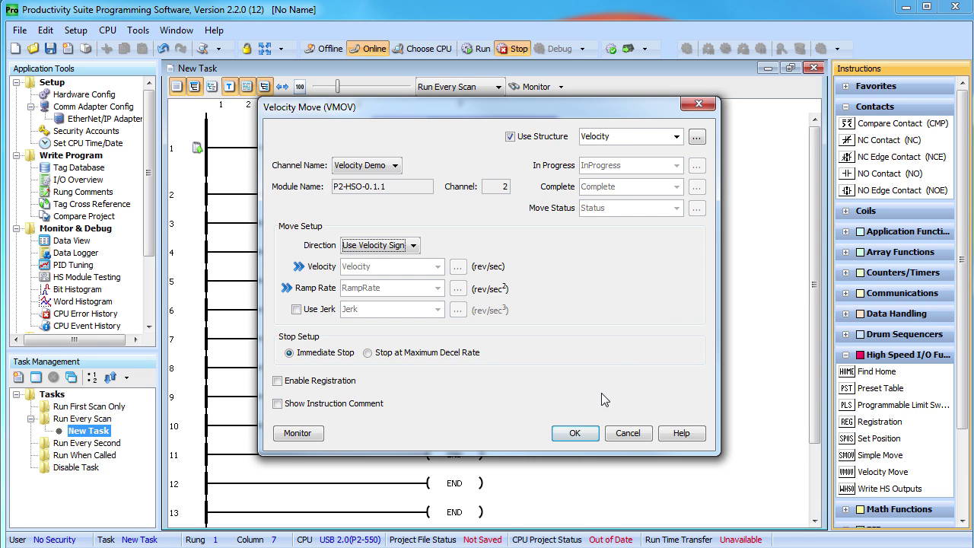
# Accept the Velocity Move, defining Velocity.Velocity and Velocity.RampRate as 32-bit floats
pyautogui.click(576, 433)
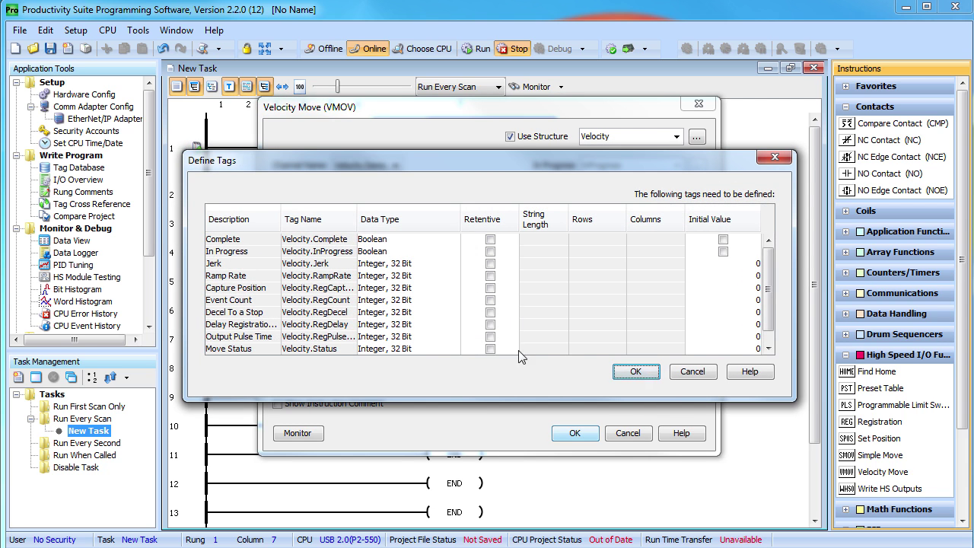
pyautogui.scroll(-1, 763, 304)
pyautogui.click(402, 349)
pyautogui.click(393, 440)
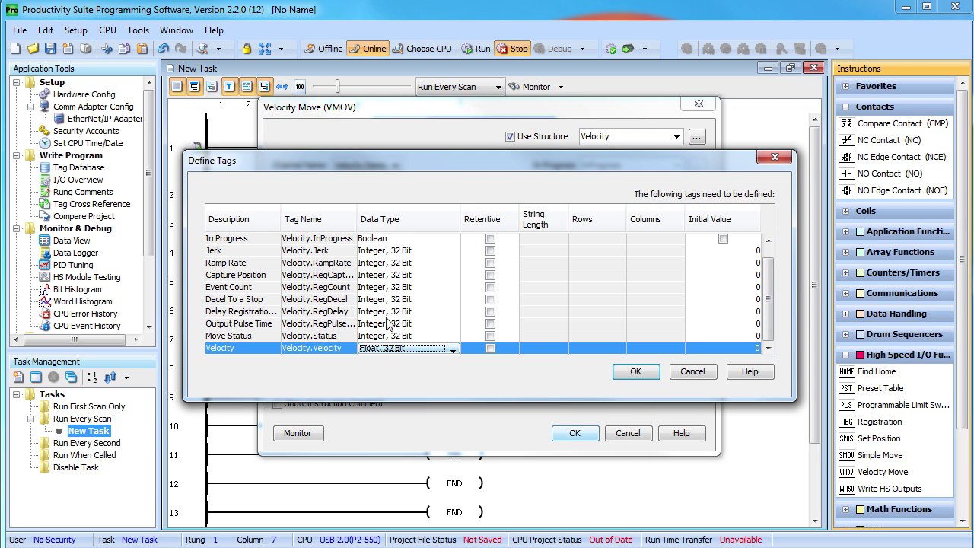
pyautogui.click(402, 263)
pyautogui.click(394, 349)
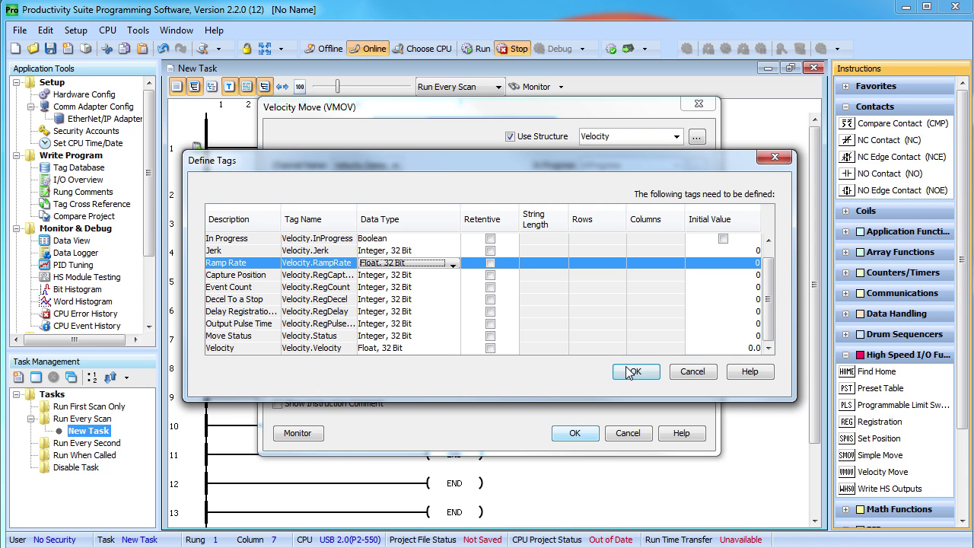
pyautogui.click(630, 371)
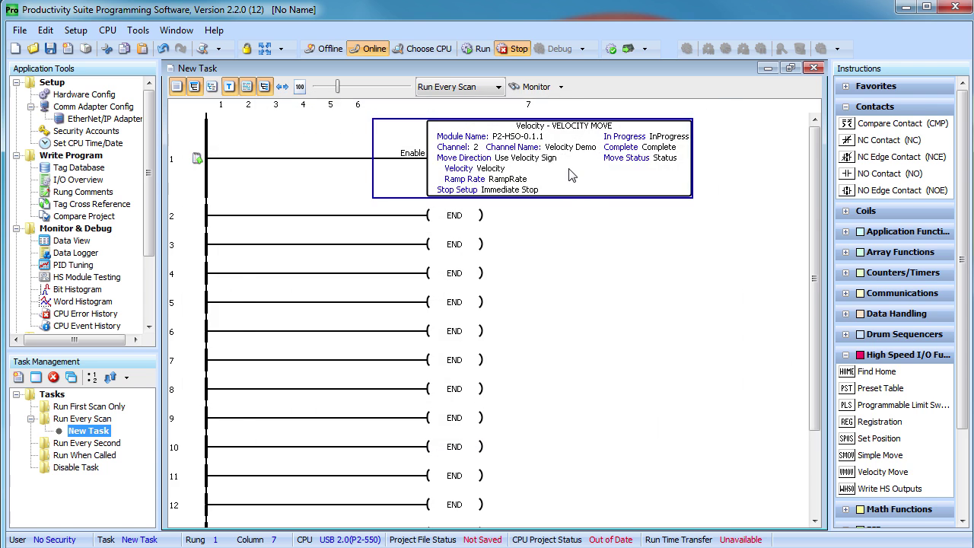
pyautogui.doubleClick(571, 174)
# Send the Velocity Move's tags to a new Data View tab
pyautogui.click(303, 439)
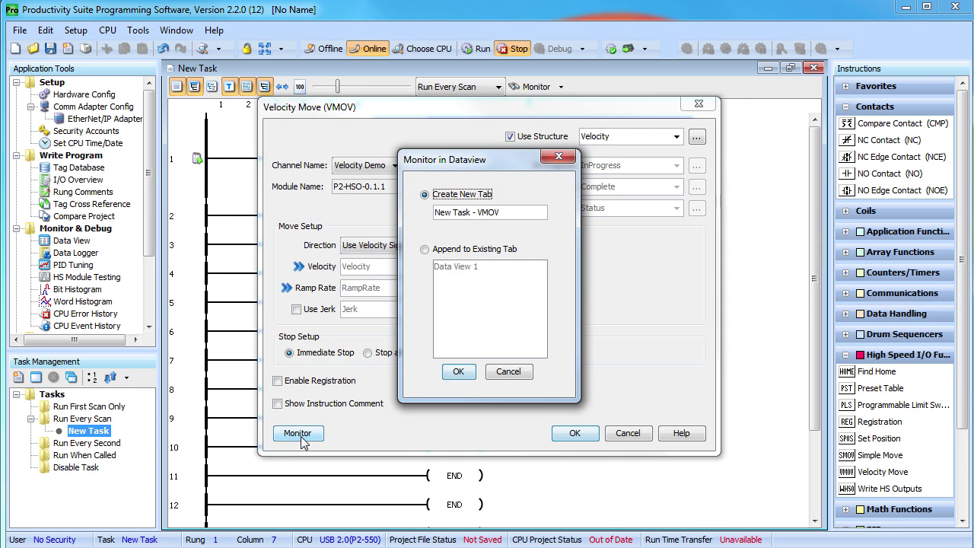
pyautogui.click(457, 372)
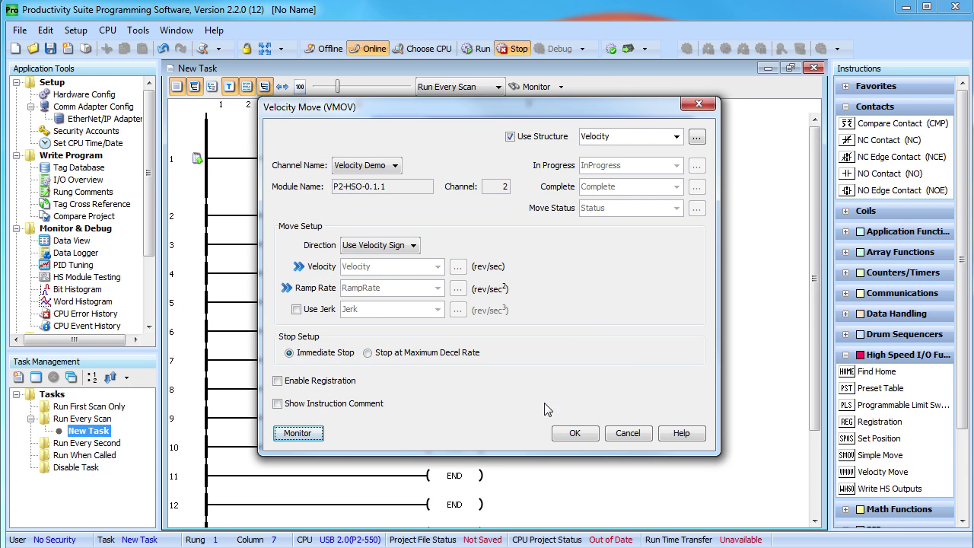
pyautogui.click(575, 433)
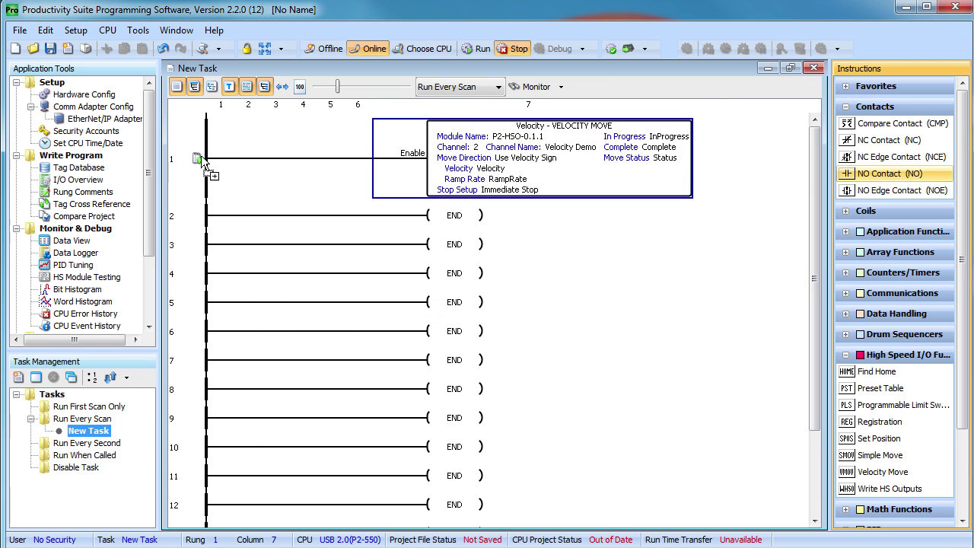
# Add a normally open Enable_VMOV contact before the Velocity Move and transfer to the CPU
pyautogui.moveTo(204, 163); pyautogui.dragTo(206, 162)
pyautogui.write('Enable_VMOV')
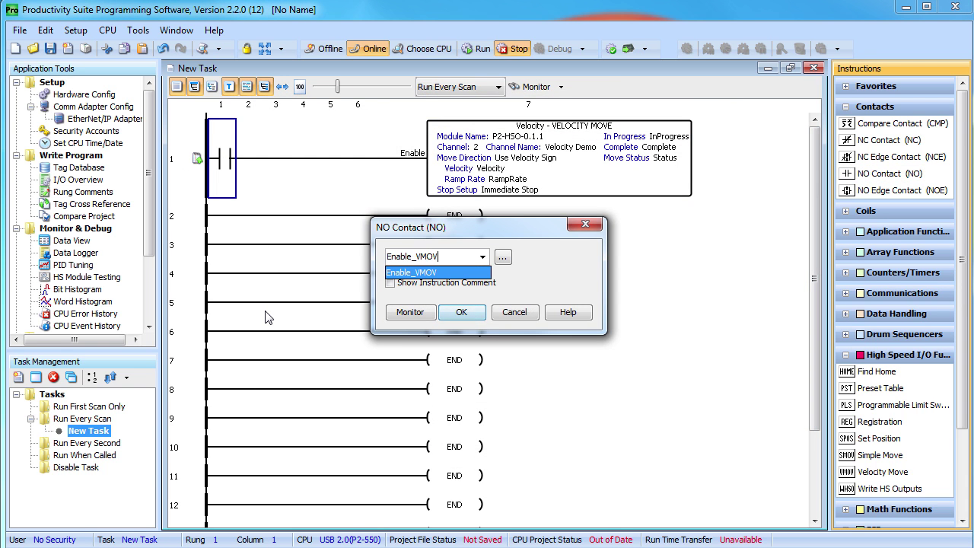
pyautogui.press('Return')
pyautogui.press('Return')
pyautogui.press('Return')
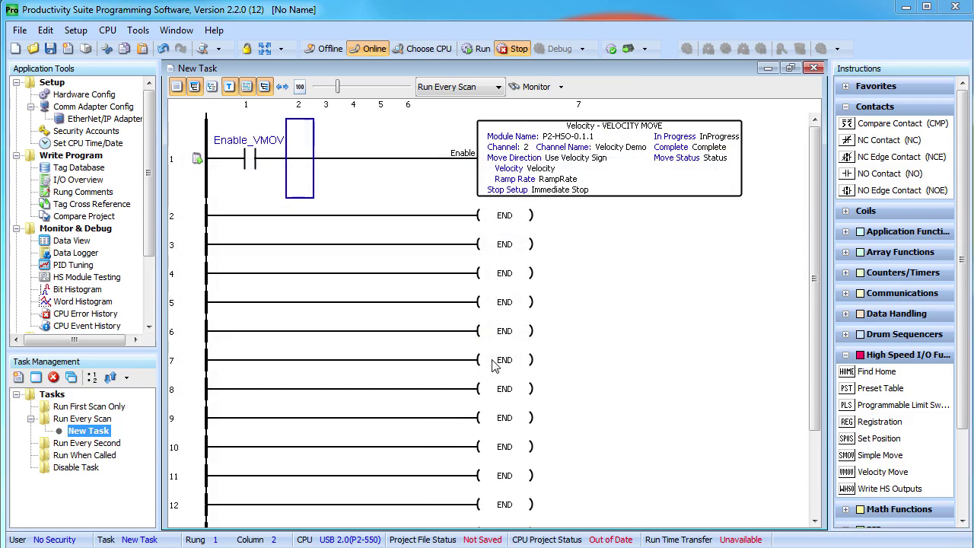
pyautogui.click(628, 49)
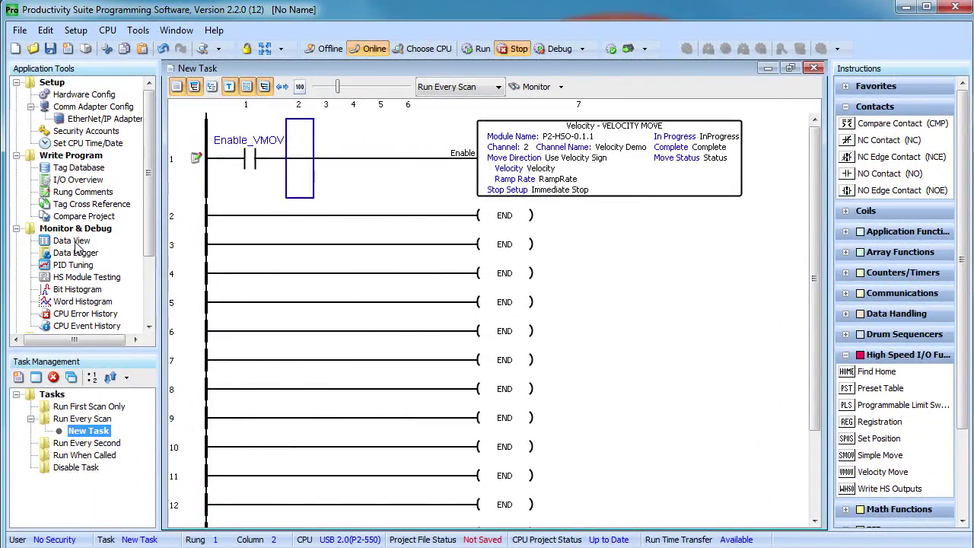
# Open the Velocity Move data view and add Enable_VMOV to it
pyautogui.doubleClick(75, 243)
pyautogui.click(96, 469)
pyautogui.write('en')
pyautogui.press('Down')
pyautogui.press('Return')
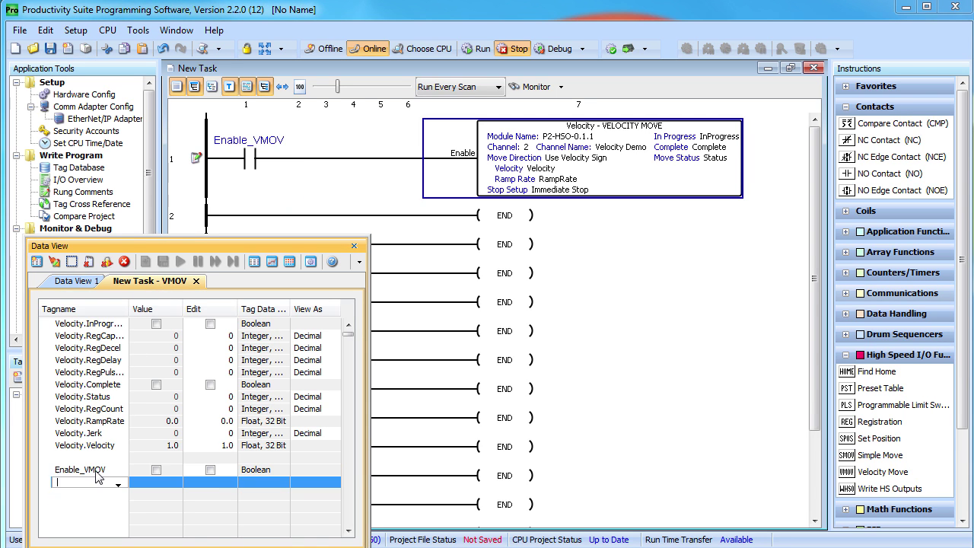
# Delete the RegCount, Jerk and other register rows from the data view
pyautogui.click(97, 410)
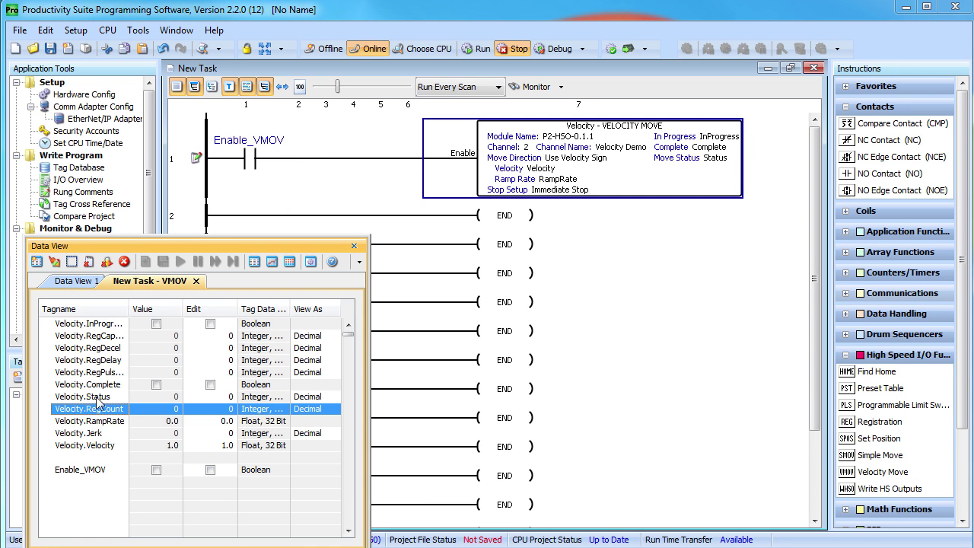
pyautogui.keyDown('ctrl'); pyautogui.click(95, 431); pyautogui.keyUp('ctrl')
pyautogui.moveTo(106, 375); pyautogui.dragTo(102, 336)
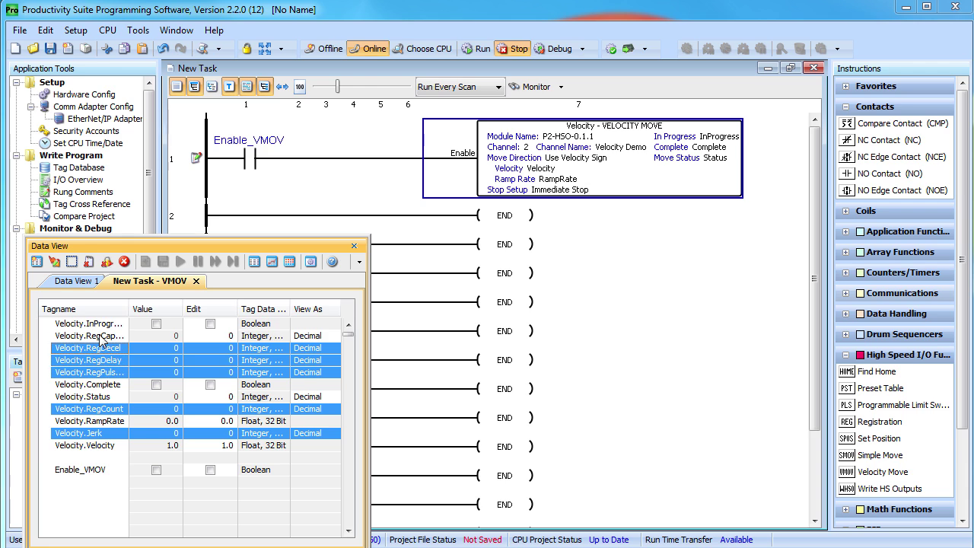
pyautogui.press('Delete')
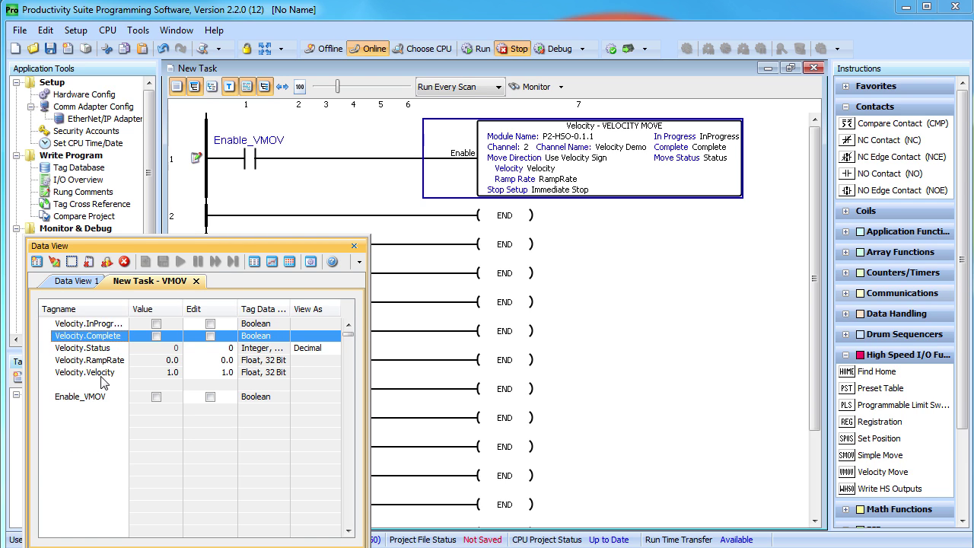
# Add Shaft_Position and Shaft_Velocity to the data view and start monitoring
pyautogui.click(104, 423)
pyautogui.write('sha')
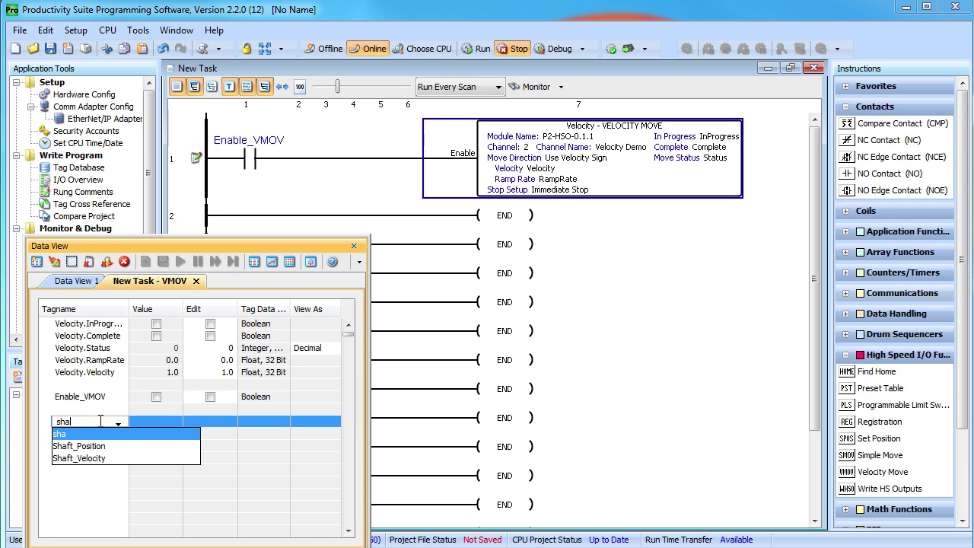
pyautogui.press('Down')
pyautogui.press('Return')
pyautogui.write('sha')
pyautogui.press('Down')
pyautogui.press('Down')
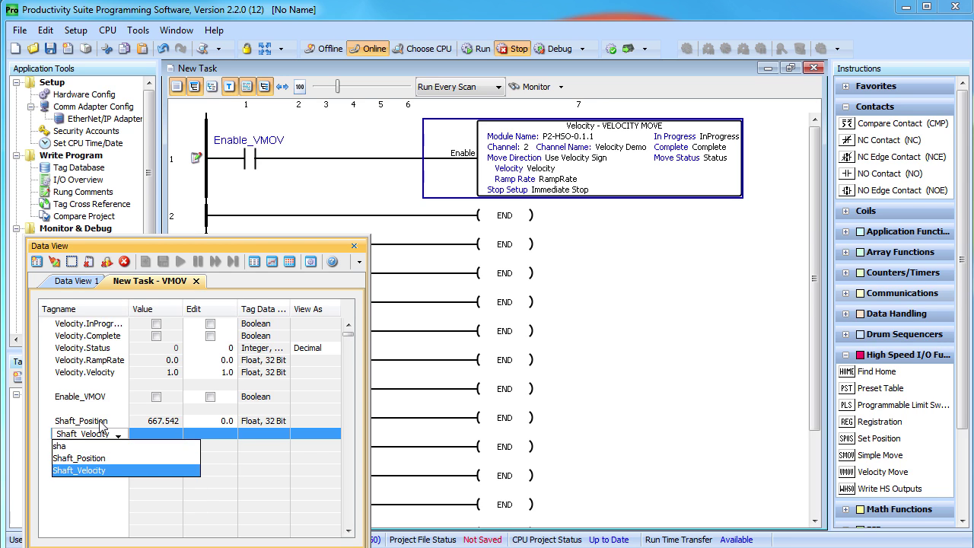
pyautogui.press('Return')
pyautogui.click(536, 86)
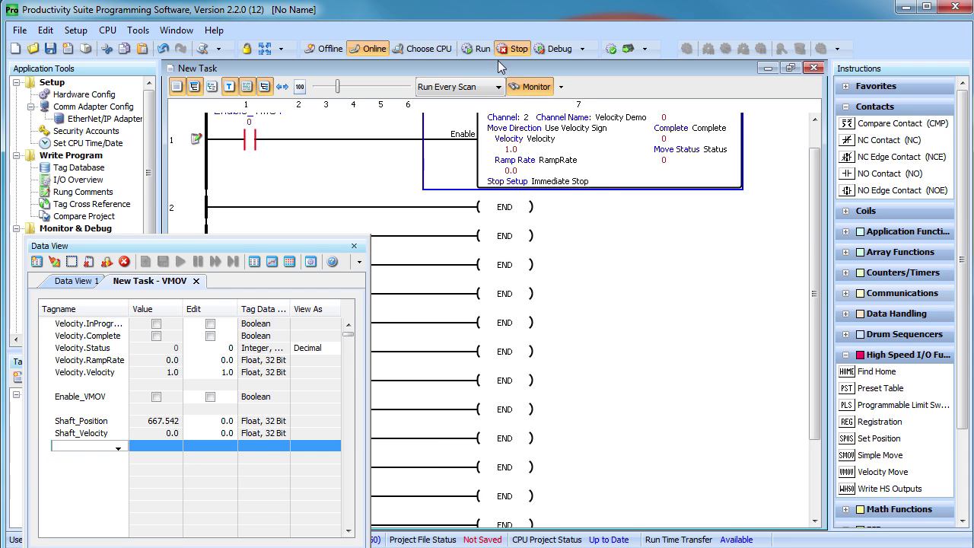
pyautogui.click(481, 48)
# Confirm Run mode and write a velocity of 1.0 to the CPU
pyautogui.click(458, 303)
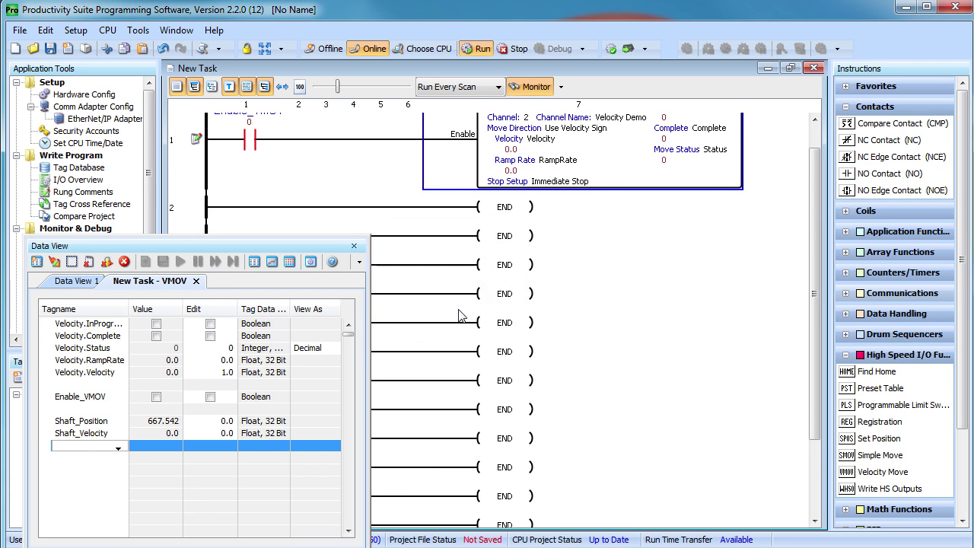
pyautogui.click(229, 373)
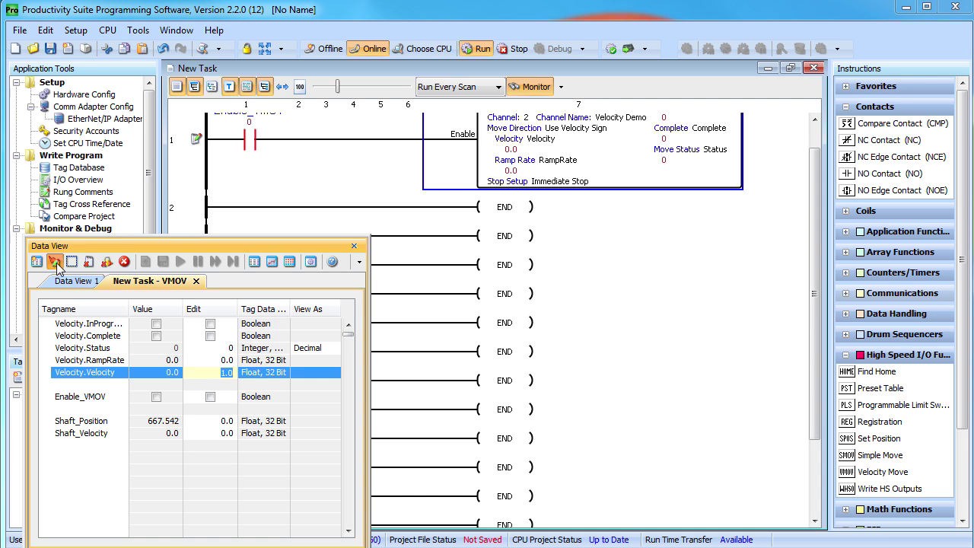
pyautogui.click(57, 262)
# Write a ramp rate of 2.0 and show the trend chart
pyautogui.click(227, 360)
pyautogui.write('2.0')
pyautogui.click(55, 261)
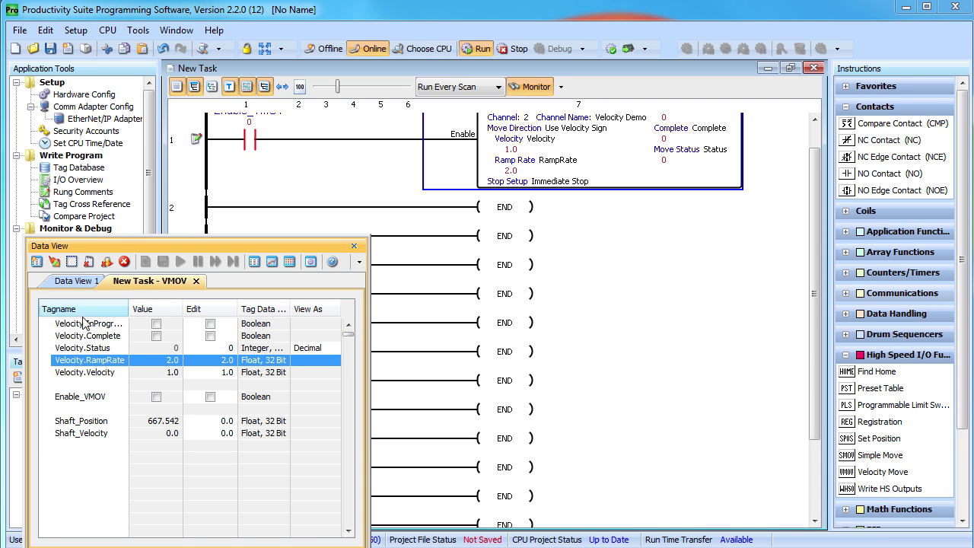
pyautogui.click(271, 262)
pyautogui.moveTo(371, 359)
pyautogui.mouseDown()
pyautogui.moveTo(953, 359)
pyautogui.moveTo(334, 373)
pyautogui.mouseUp()
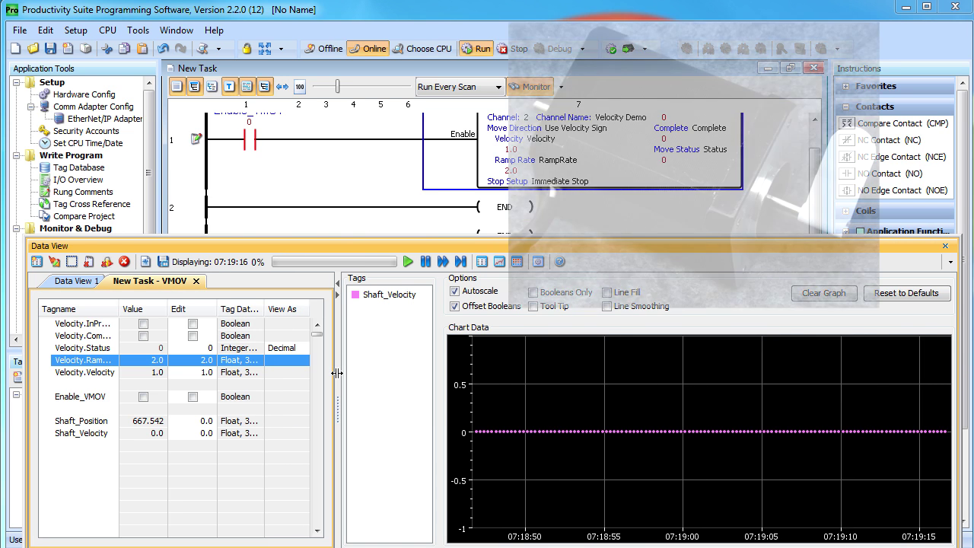
# Turn on Enable_VMOV and write a commanded velocity of 8
pyautogui.click(192, 396)
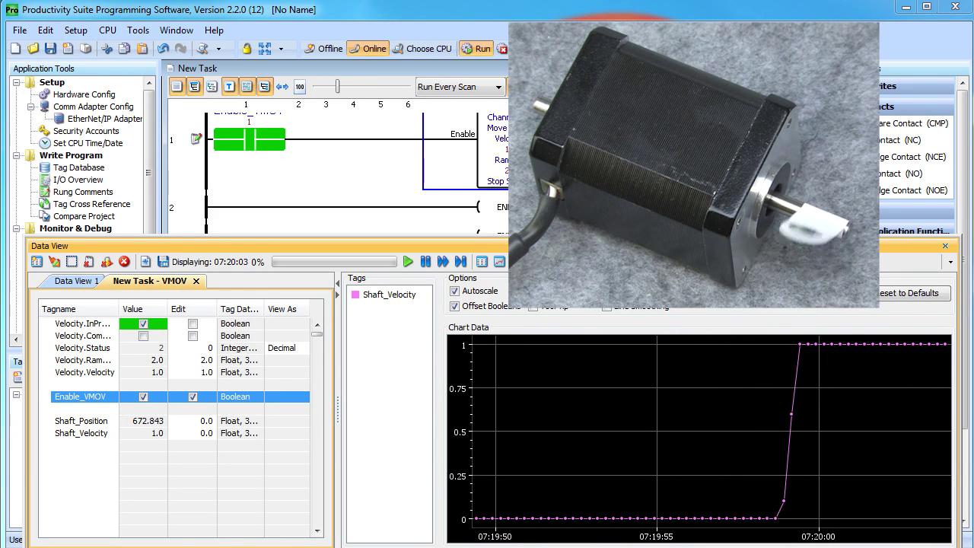
pyautogui.click(194, 372)
pyautogui.write('8')
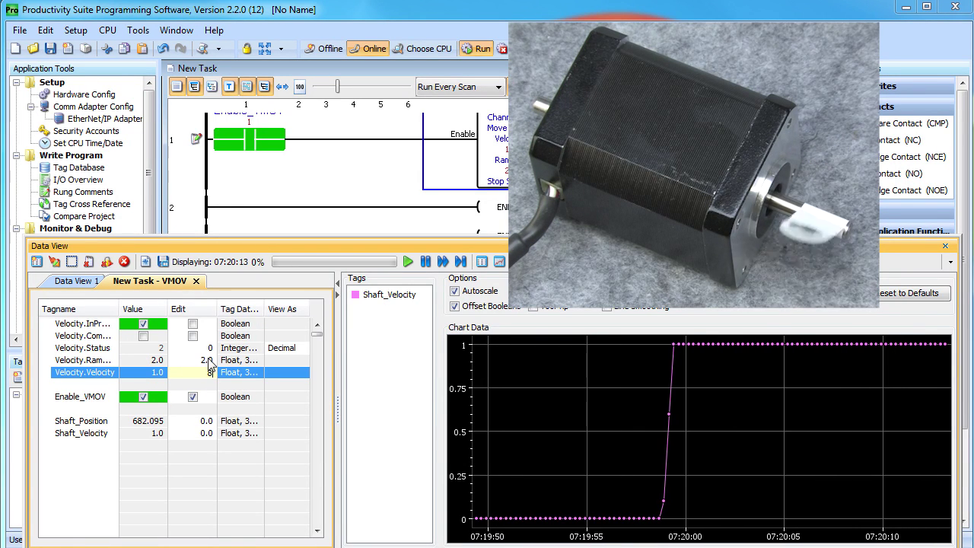
pyautogui.click(207, 361)
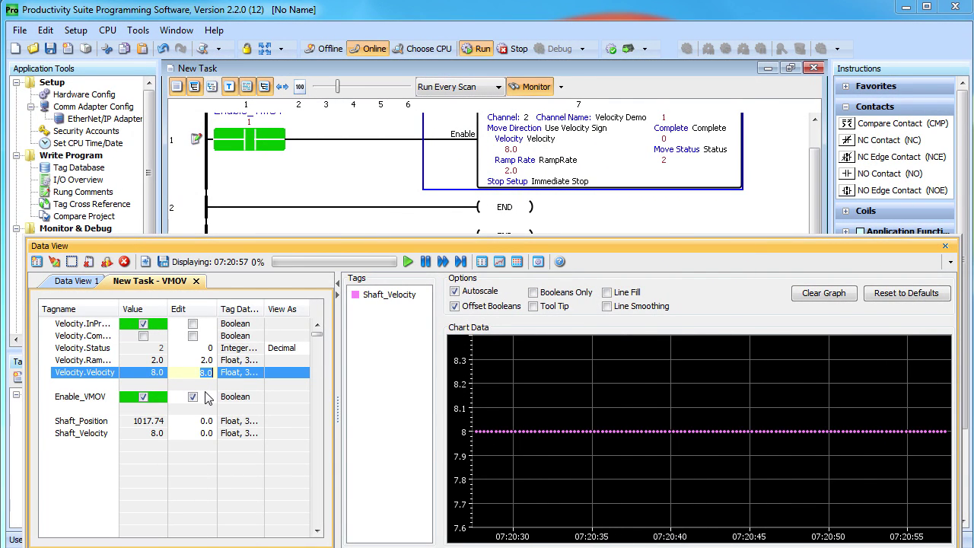
# Step the Velocity setpoint through 4, 12, 4, then 3 while the shaft speed follows on the chart
pyautogui.write('4')
pyautogui.press('Return')
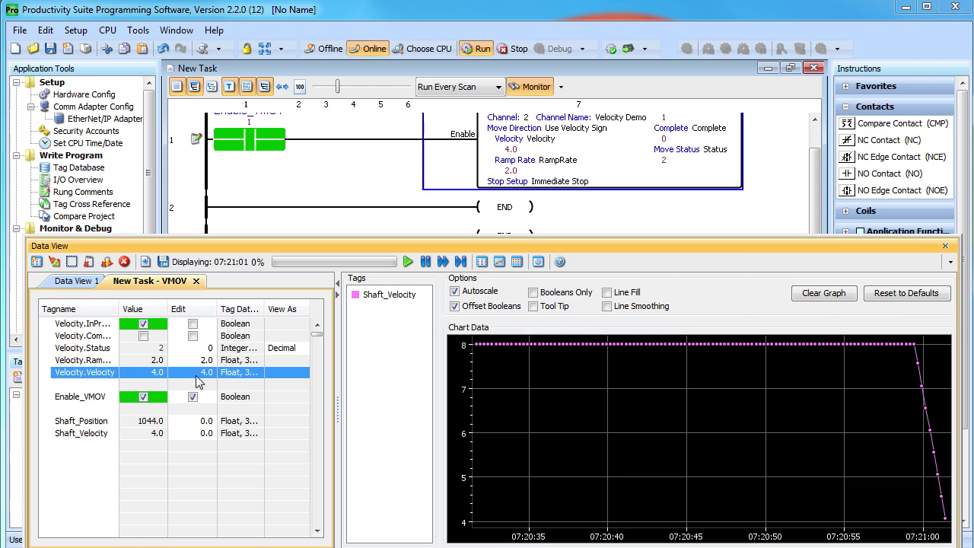
pyautogui.doubleClick(208, 374)
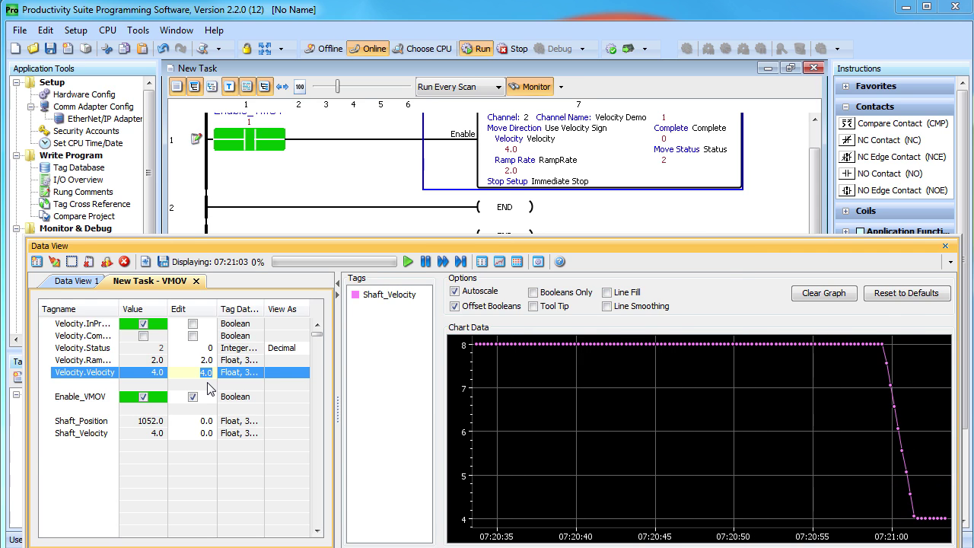
pyautogui.write('12')
pyautogui.press('Return')
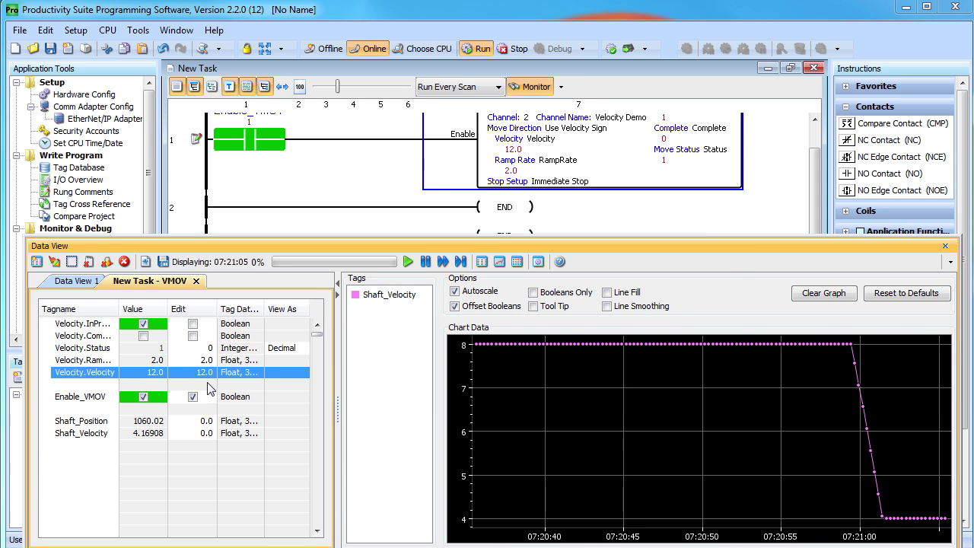
pyautogui.doubleClick(206, 373)
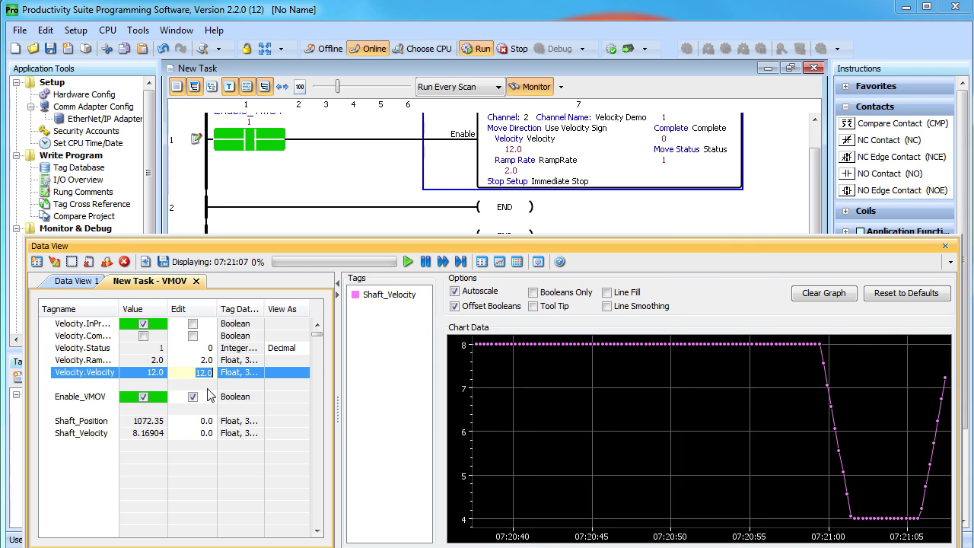
pyautogui.write('4')
pyautogui.press('Return')
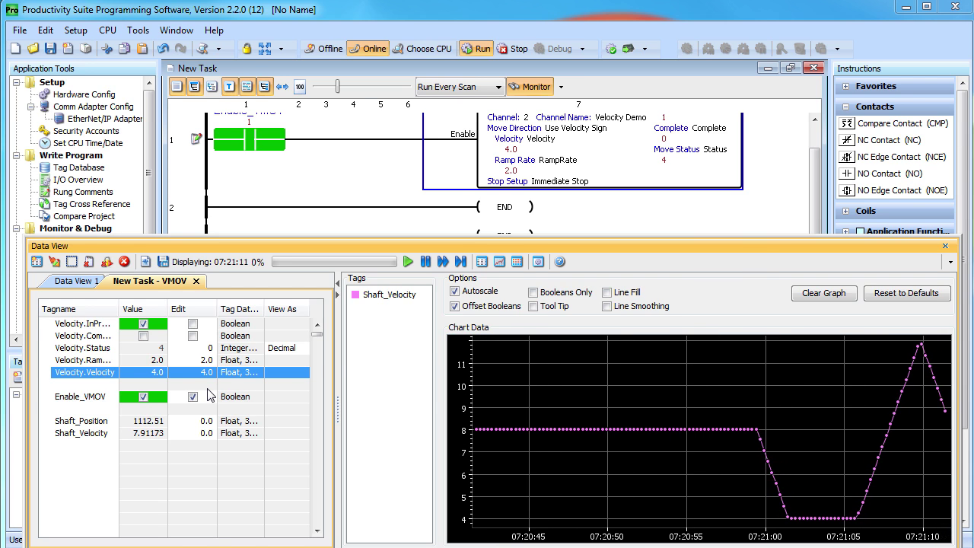
pyautogui.doubleClick(208, 372)
pyautogui.write('3')
pyautogui.press('Return')
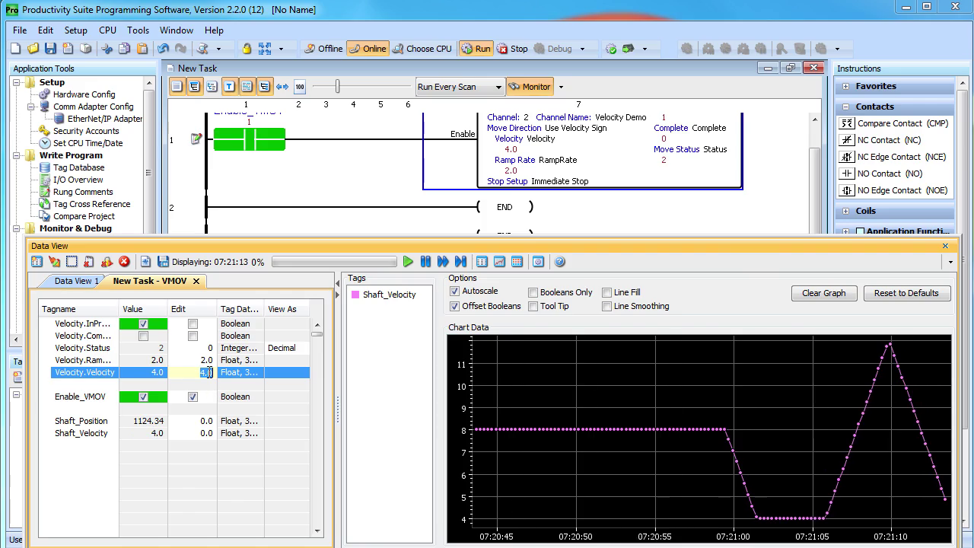